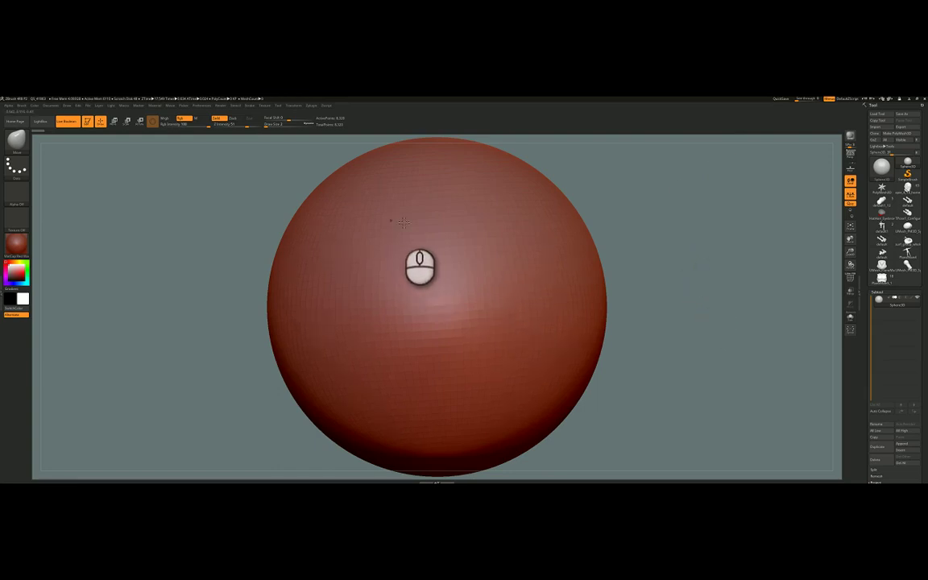
# Nudge the main light on the Light preview sphere so the highlight moves toward centre
pyautogui.click(113, 106)
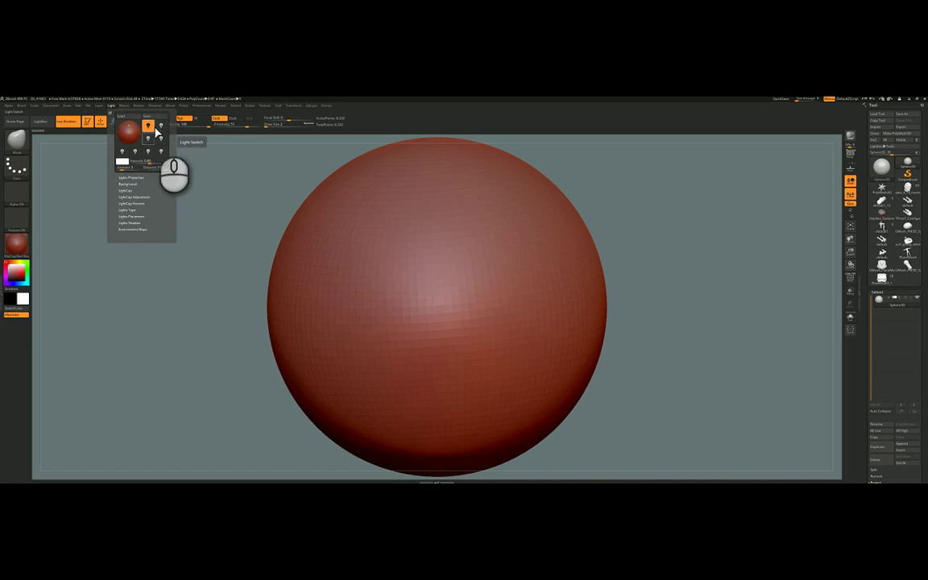
pyautogui.moveTo(130, 139)
pyautogui.mouseDown()
pyautogui.moveTo(130, 130)
pyautogui.moveTo(136, 137)
pyautogui.mouseUp()
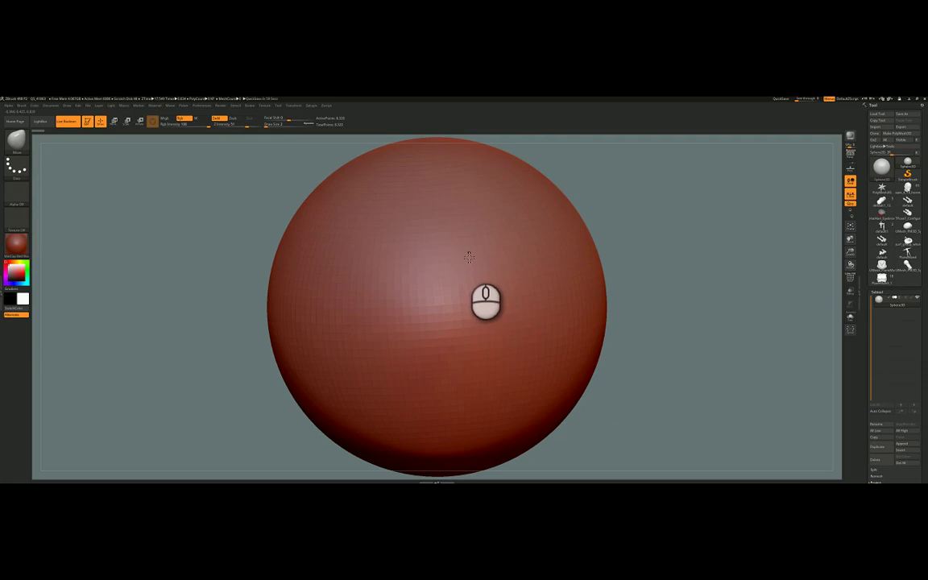
# Try Chrome A and Droplet, then settle on the pinkish-brown skin MatCap
pyautogui.click(18, 253)
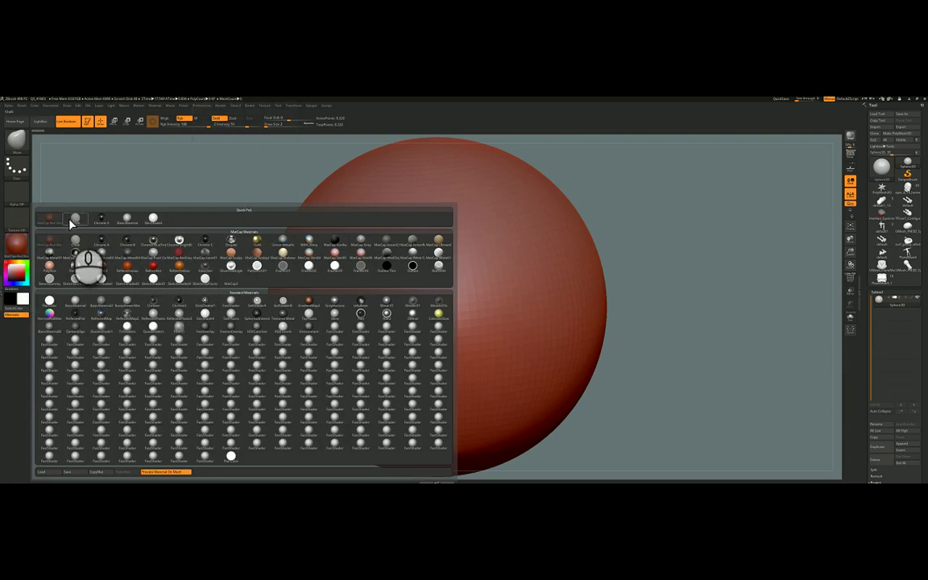
pyautogui.moveTo(76, 219)
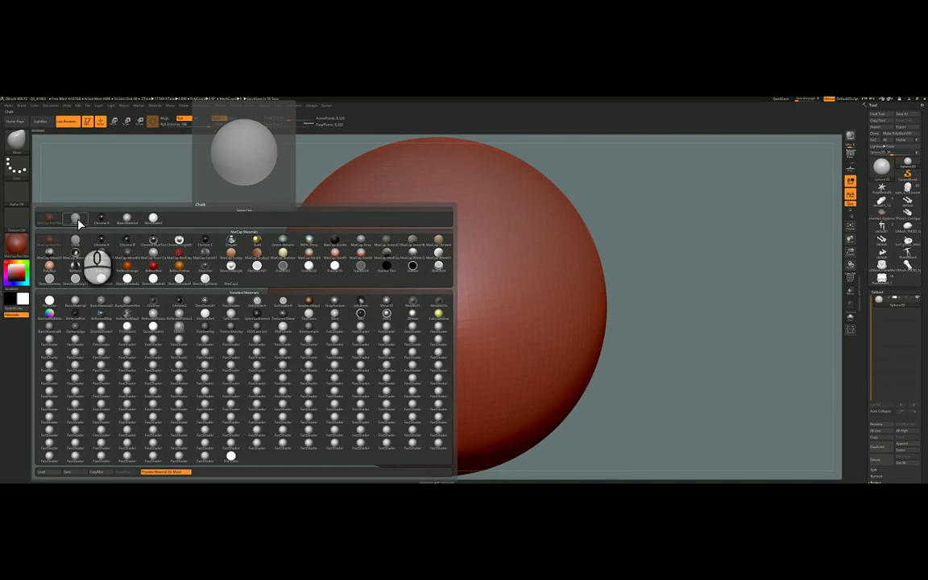
pyautogui.click(101, 218)
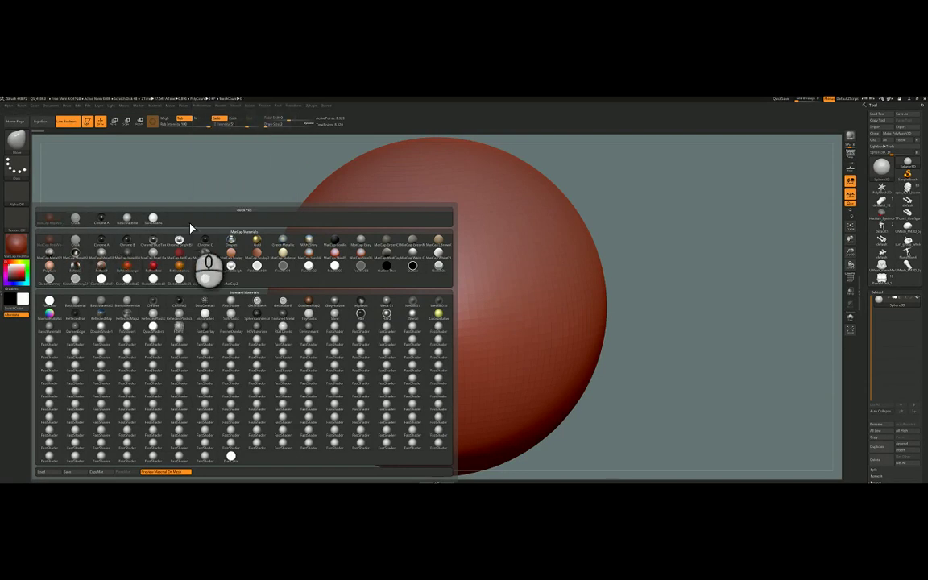
pyautogui.click(70, 242)
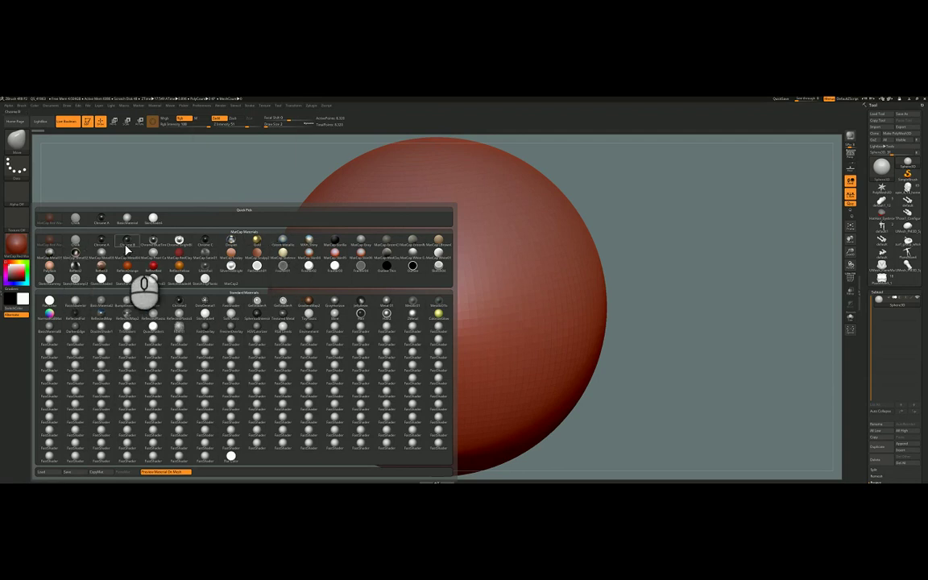
pyautogui.moveTo(231, 240)
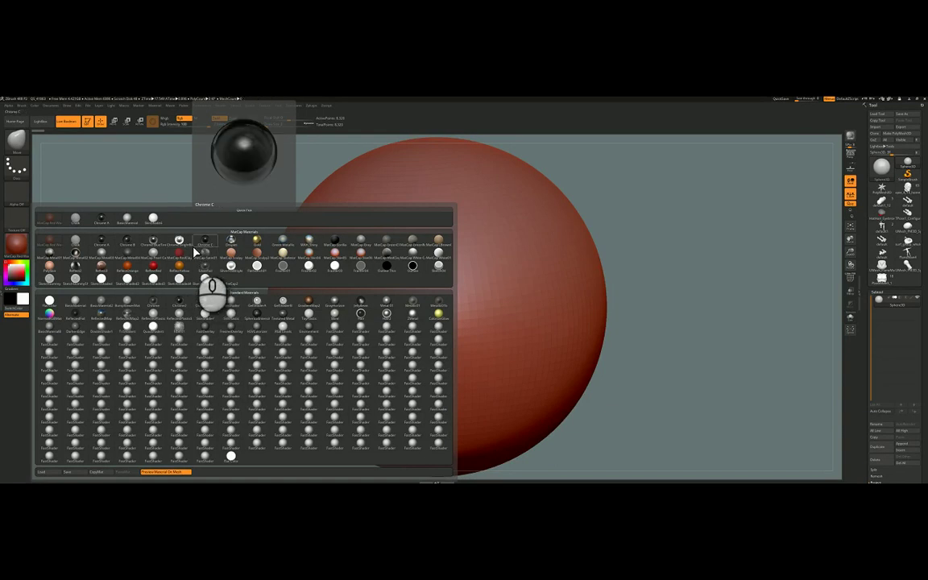
pyautogui.click(234, 241)
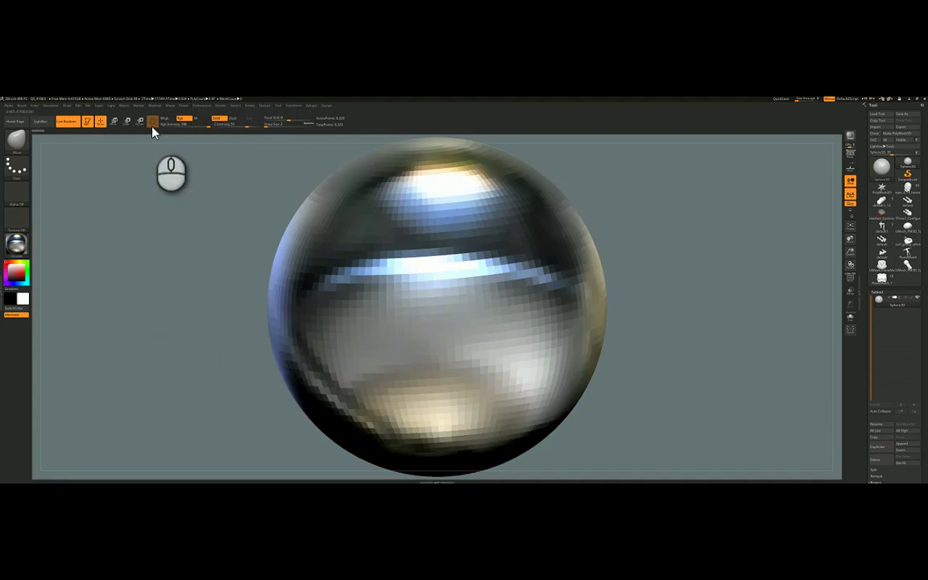
pyautogui.click(16, 243)
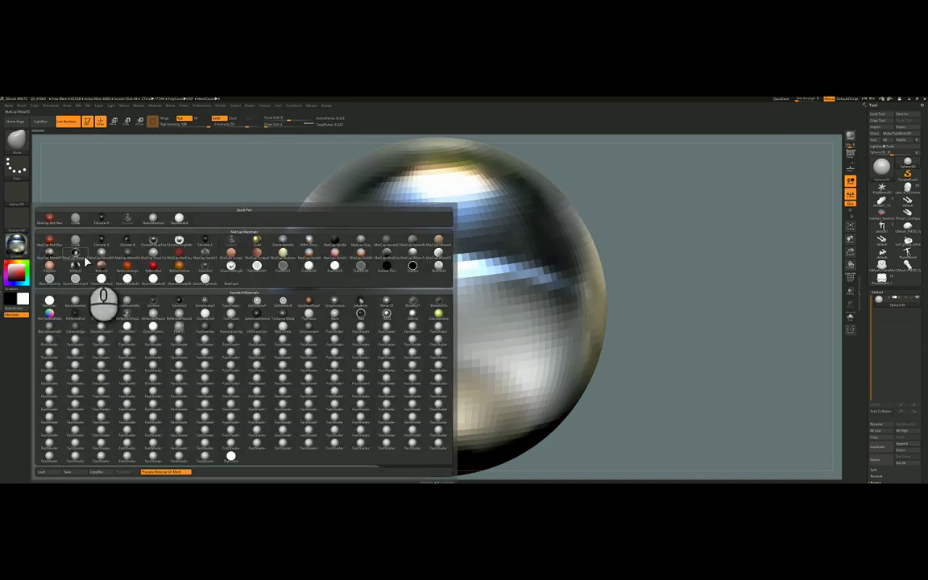
pyautogui.click(93, 242)
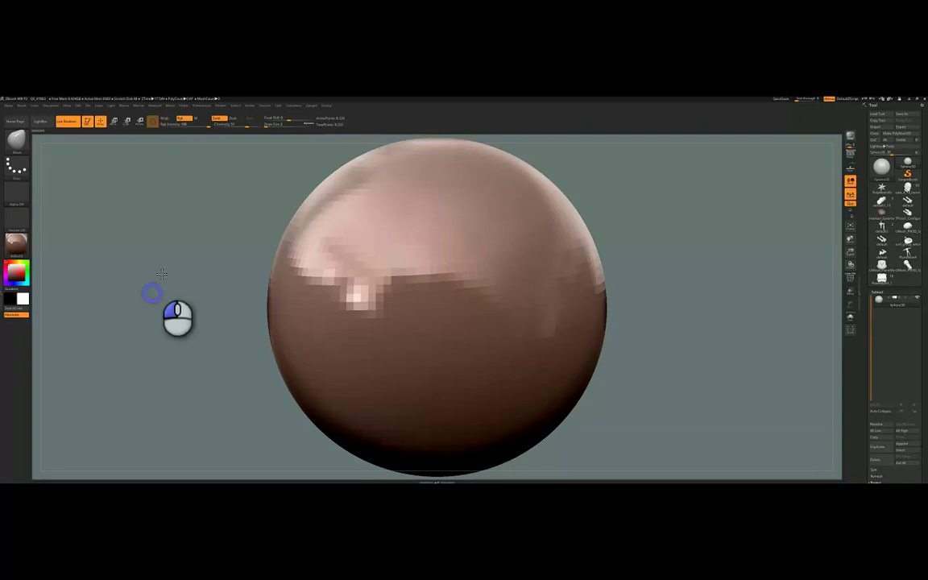
# Rotate the view and drag the light to brighten the skin sphere's top highlight
pyautogui.moveTo(161, 274)
pyautogui.mouseDown()
pyautogui.moveTo(160, 286)
pyautogui.moveTo(196, 255)
pyautogui.moveTo(74, 262)
pyautogui.mouseUp()
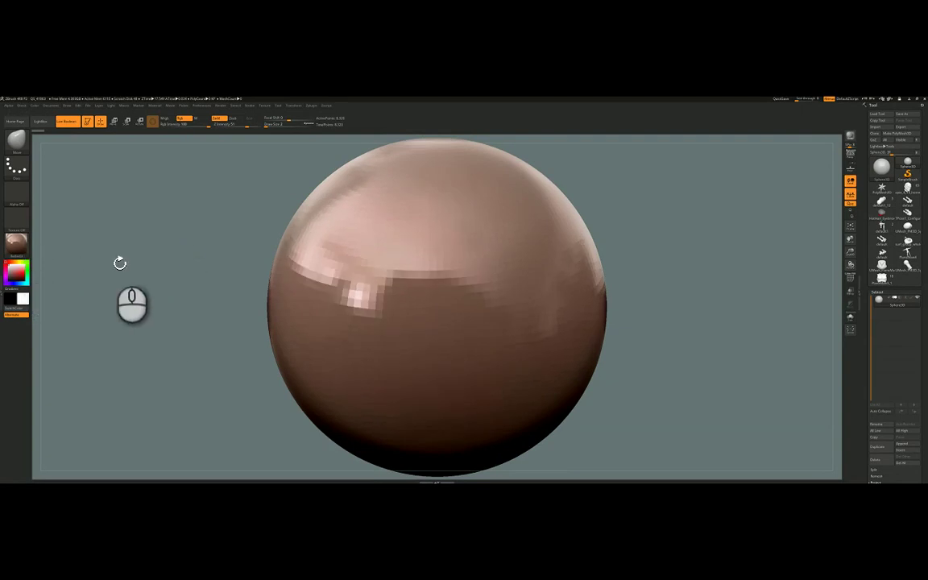
pyautogui.click(111, 105)
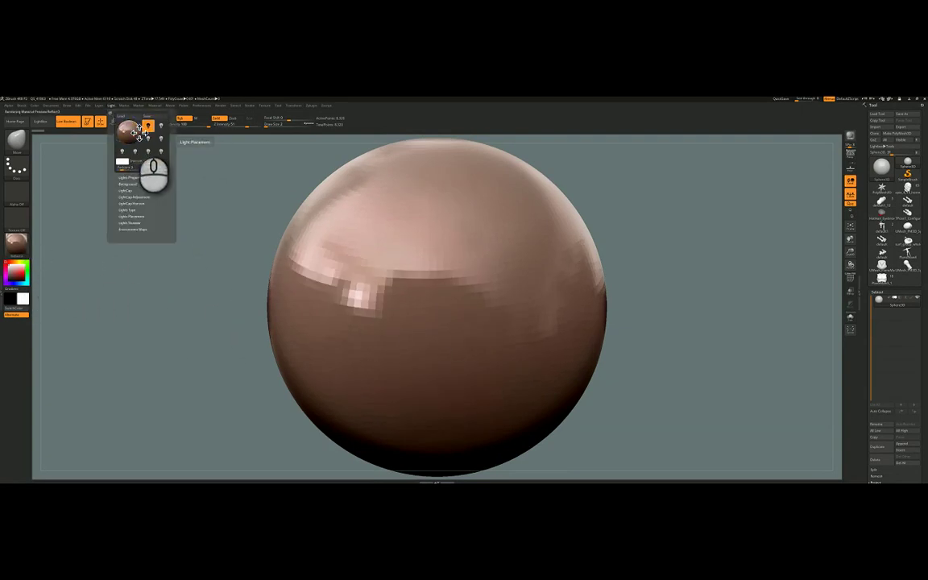
pyautogui.moveTo(138, 133); pyautogui.dragTo(130, 140)
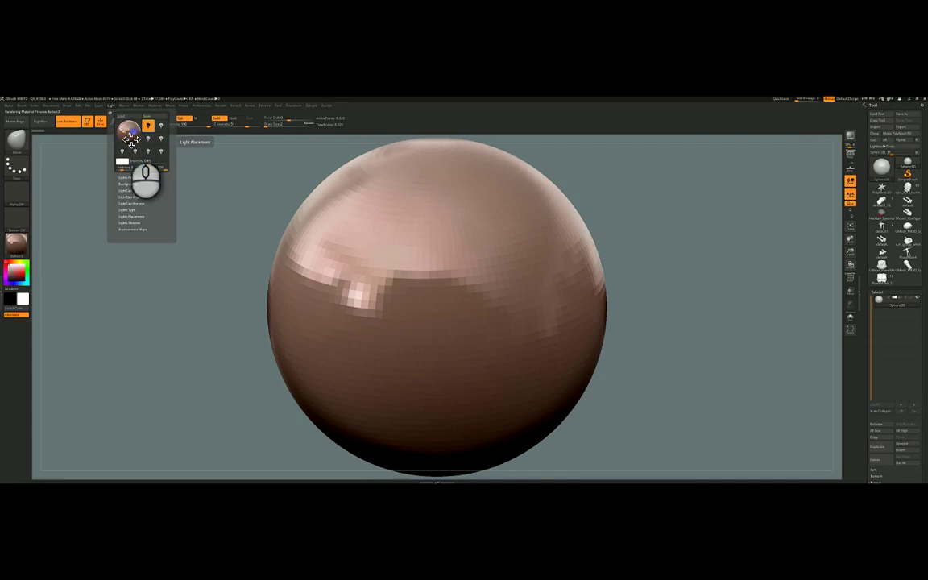
pyautogui.click(22, 254)
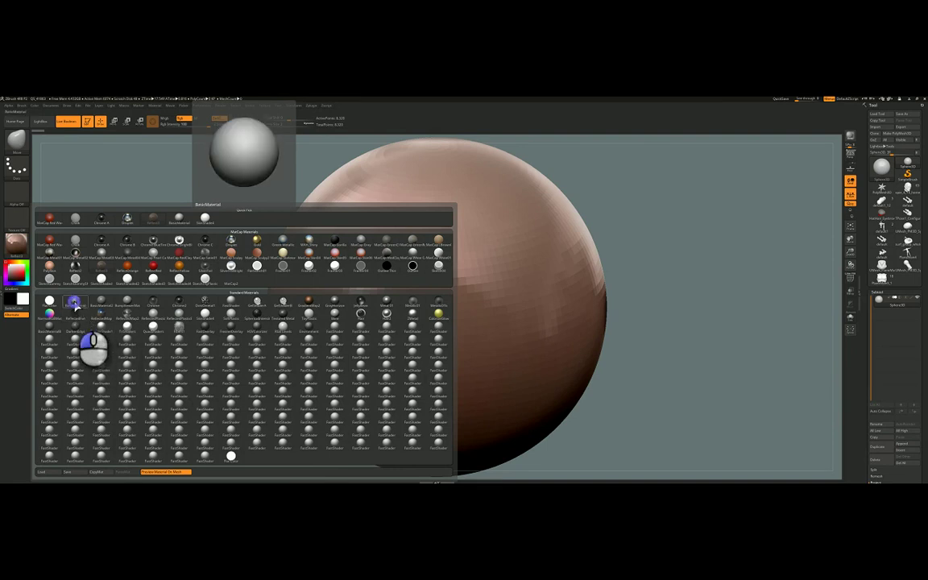
# Apply the grey BasicMaterial and place the light in front of the sphere
pyautogui.click(74, 303)
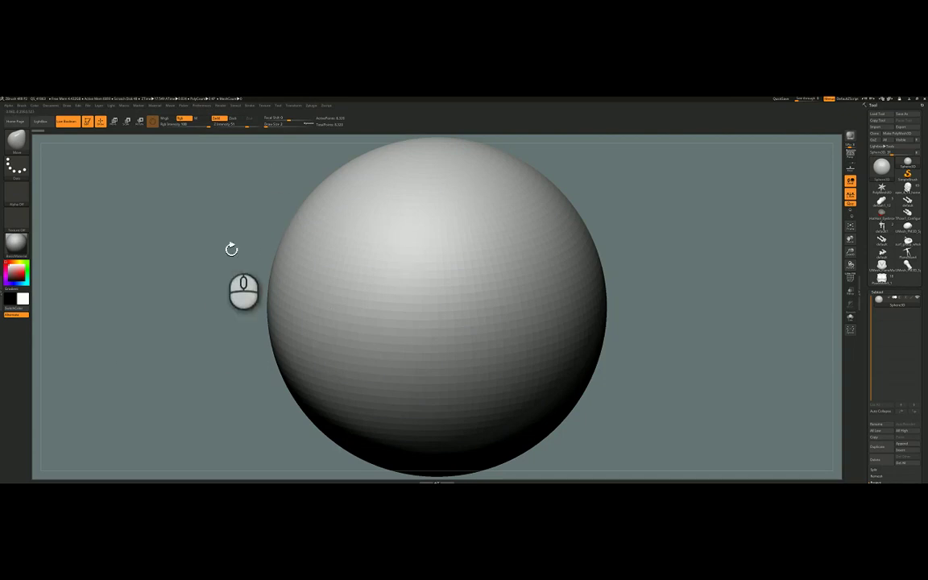
pyautogui.click(111, 104)
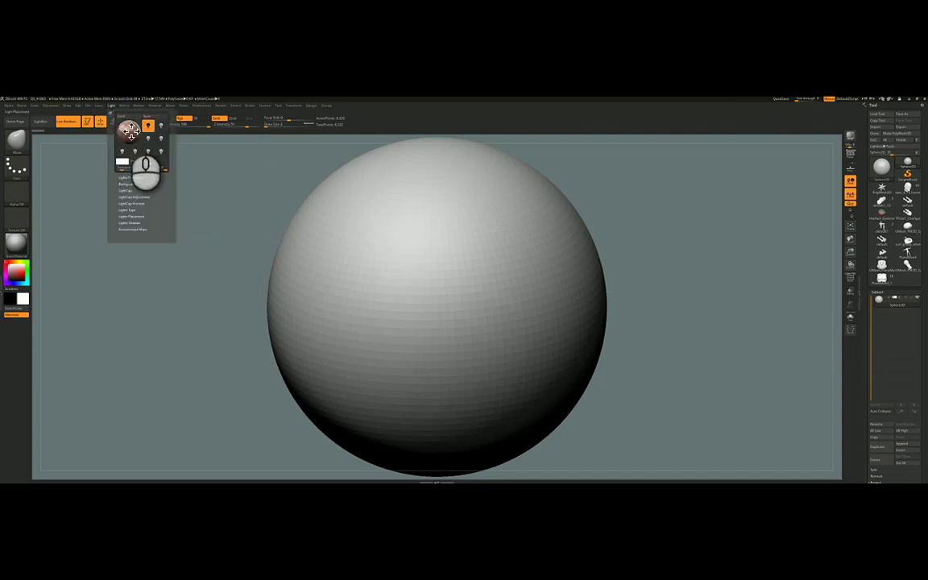
pyautogui.click(130, 132)
# Fine-tune the light position so the sphere's upper-left surface is brightened
pyautogui.click(137, 135)
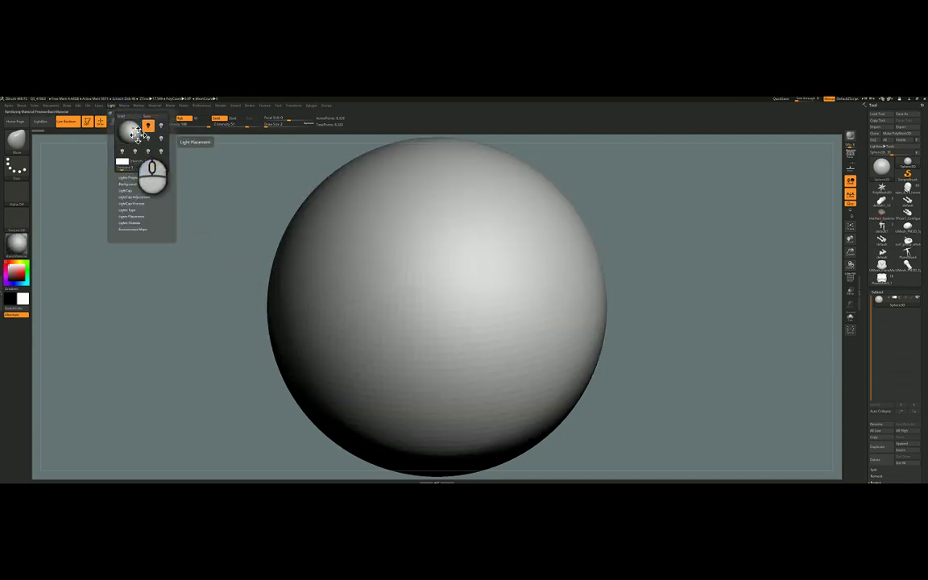
pyautogui.click(132, 133)
pyautogui.click(127, 132)
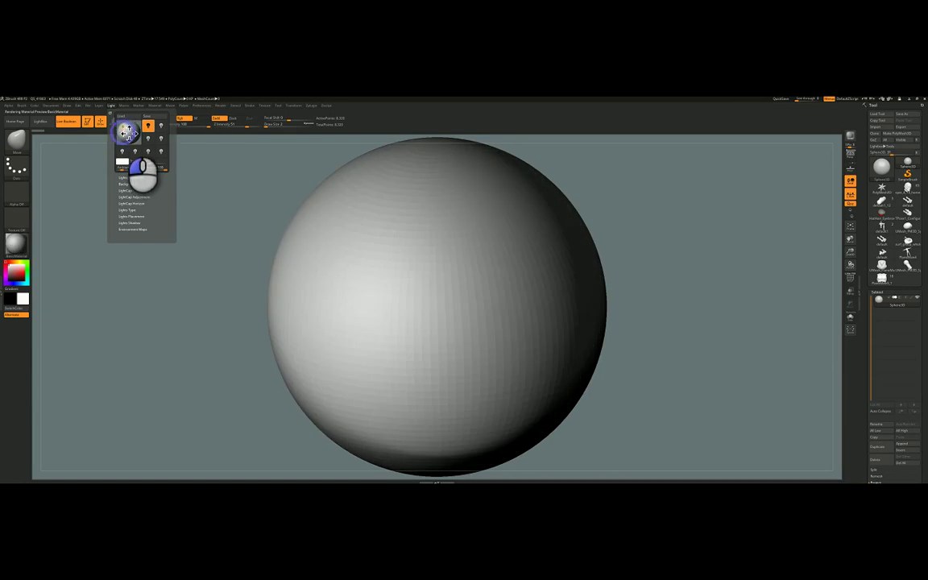
pyautogui.click(131, 130)
pyautogui.click(137, 137)
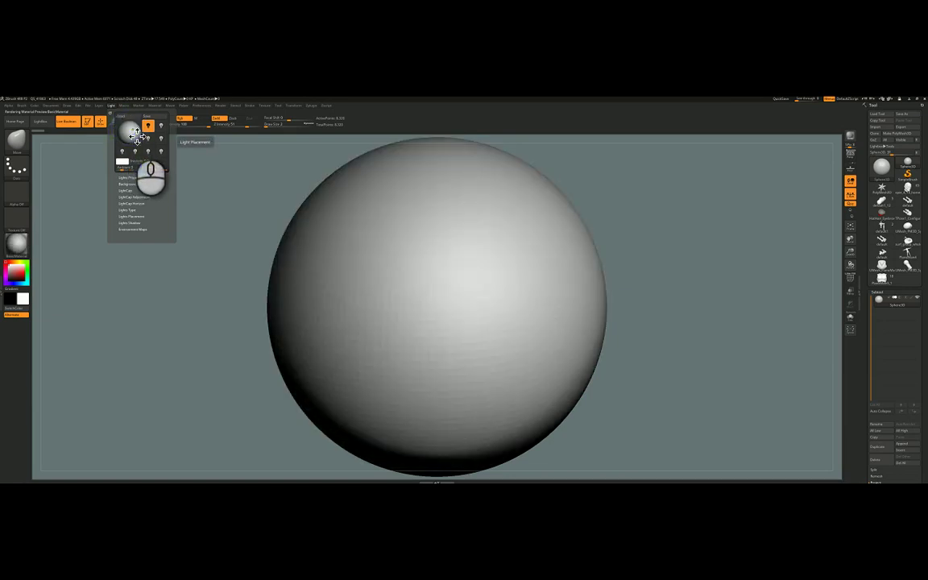
pyautogui.moveTo(138, 137); pyautogui.dragTo(139, 133)
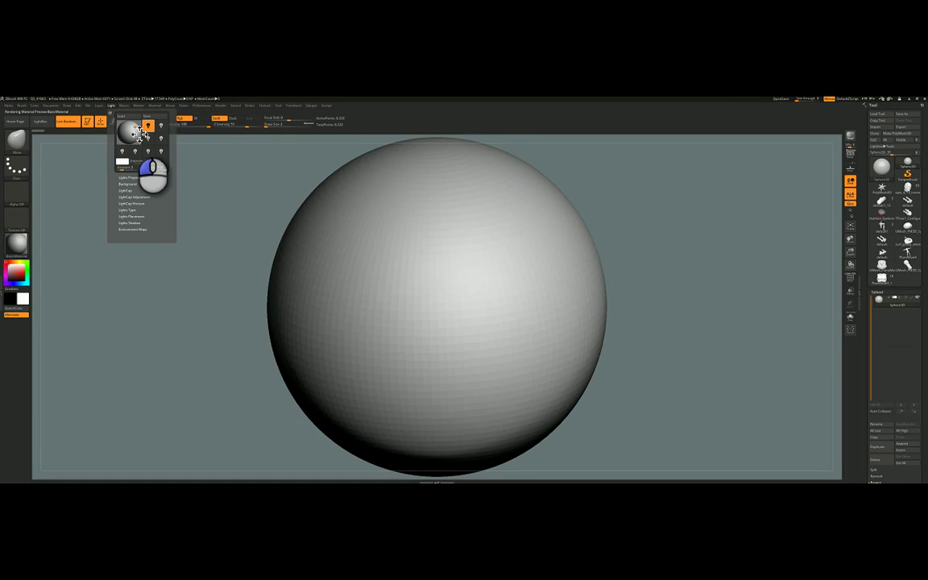
pyautogui.moveTo(139, 135); pyautogui.dragTo(127, 133)
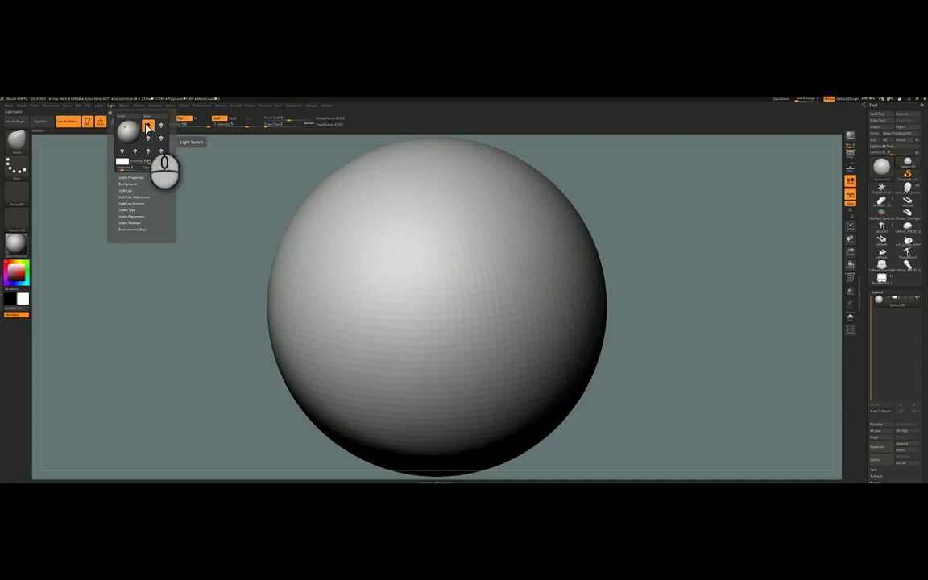
# Switch off the active light and turn on another, relighting the sphere white-grey
pyautogui.click(148, 127)
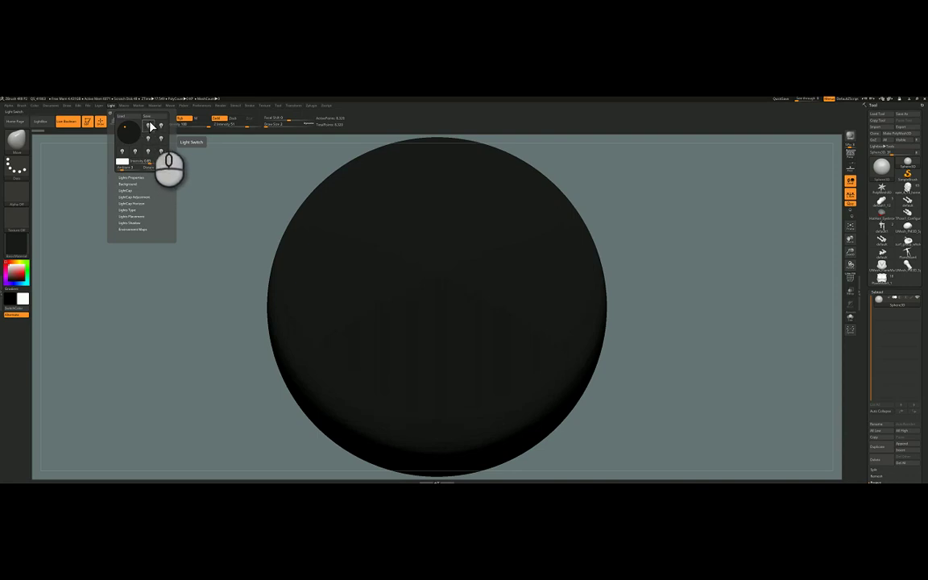
pyautogui.click(148, 135)
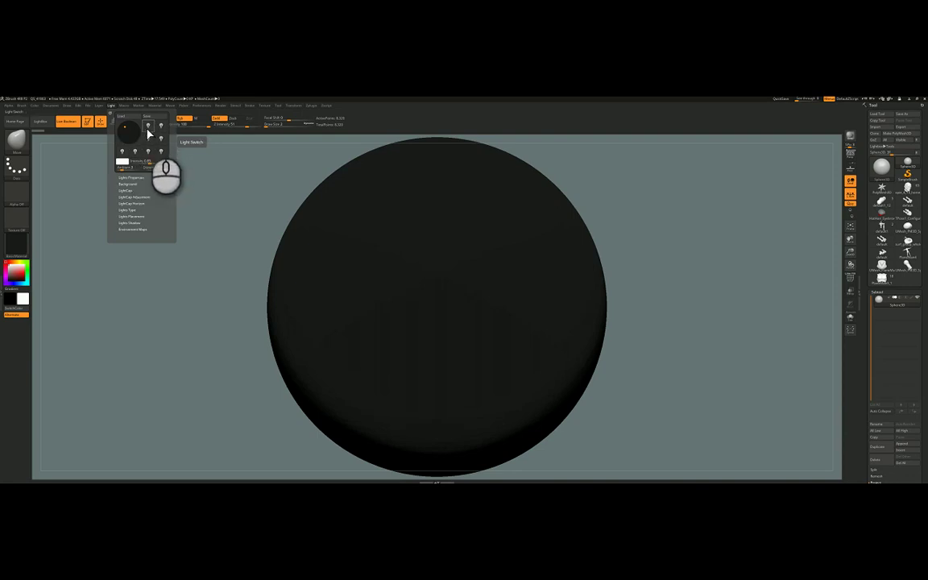
pyautogui.click(149, 134)
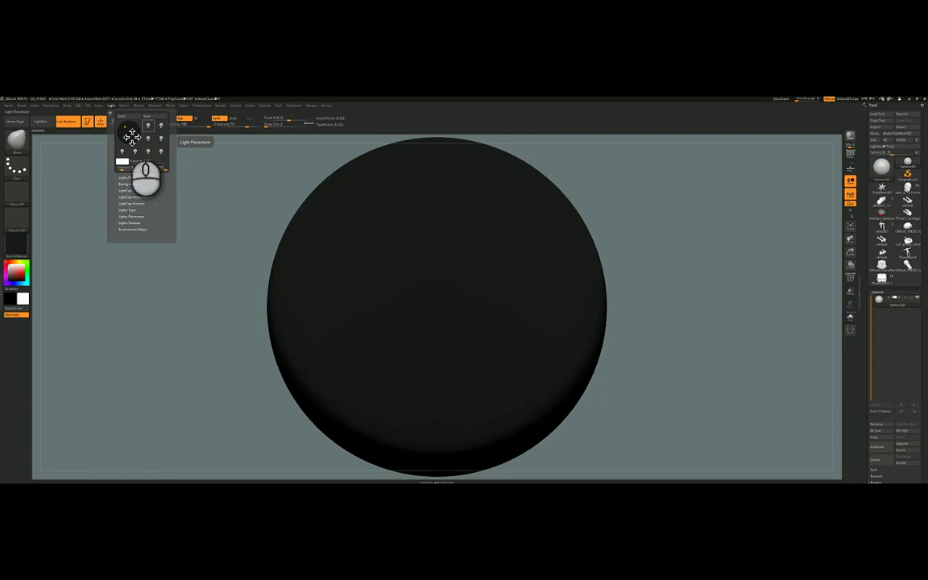
pyautogui.click(148, 138)
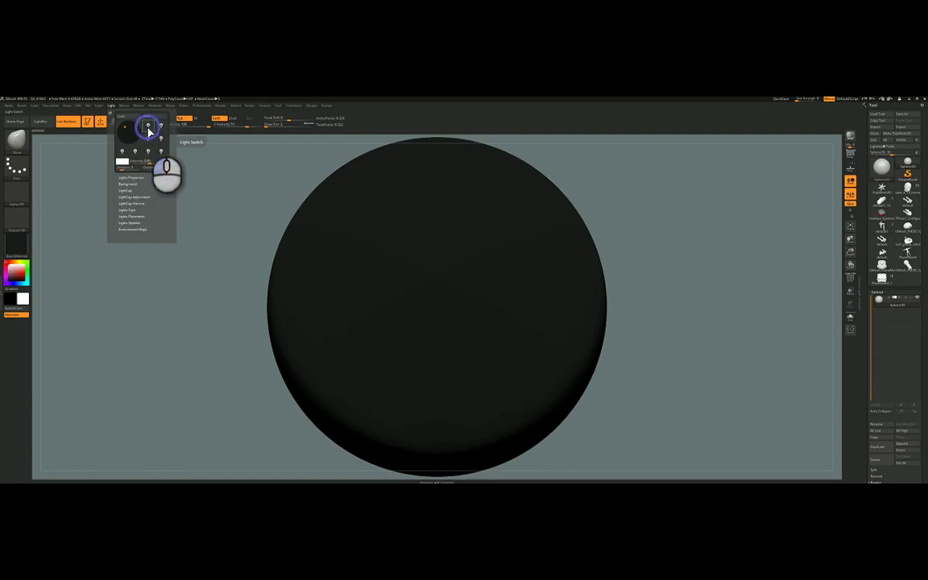
pyautogui.click(149, 131)
pyautogui.click(123, 160)
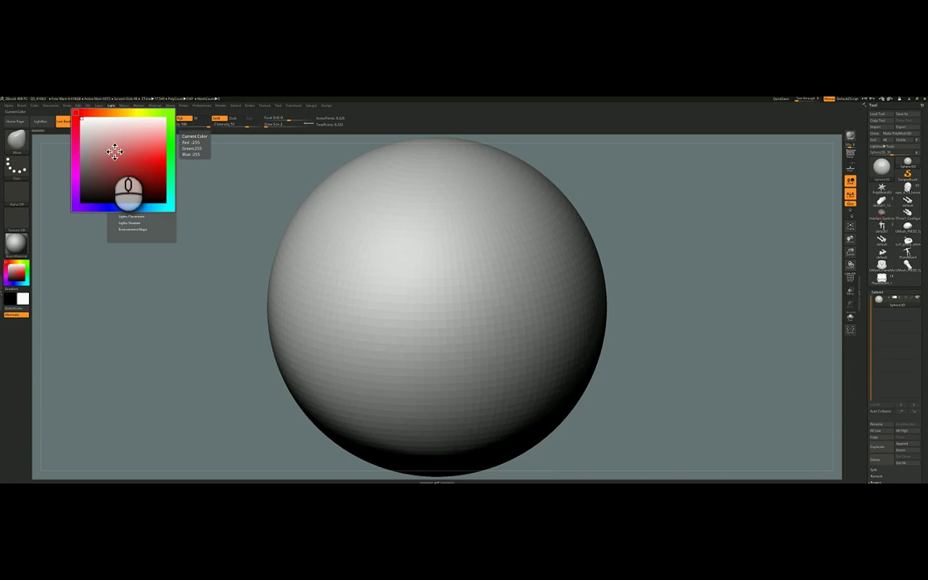
# Tint the light teal and drag it so the highlight sweeps to the upper right
pyautogui.moveTo(169, 202); pyautogui.dragTo(120, 165)
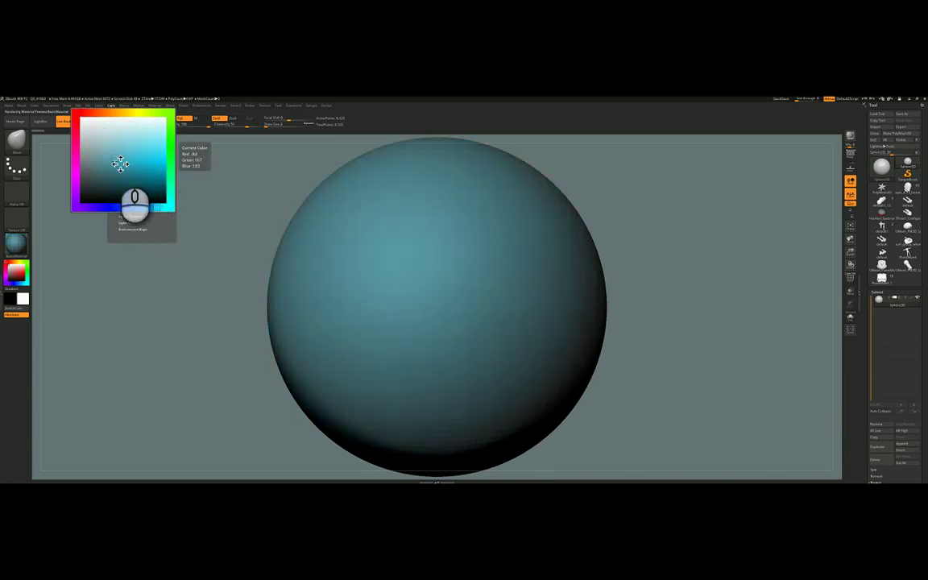
pyautogui.click(130, 135)
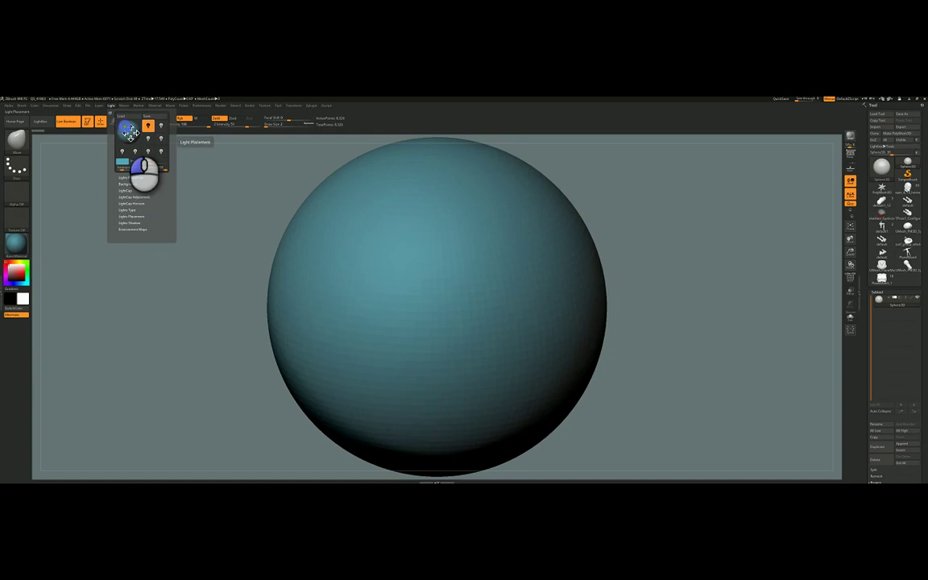
pyautogui.moveTo(130, 134); pyautogui.dragTo(145, 131)
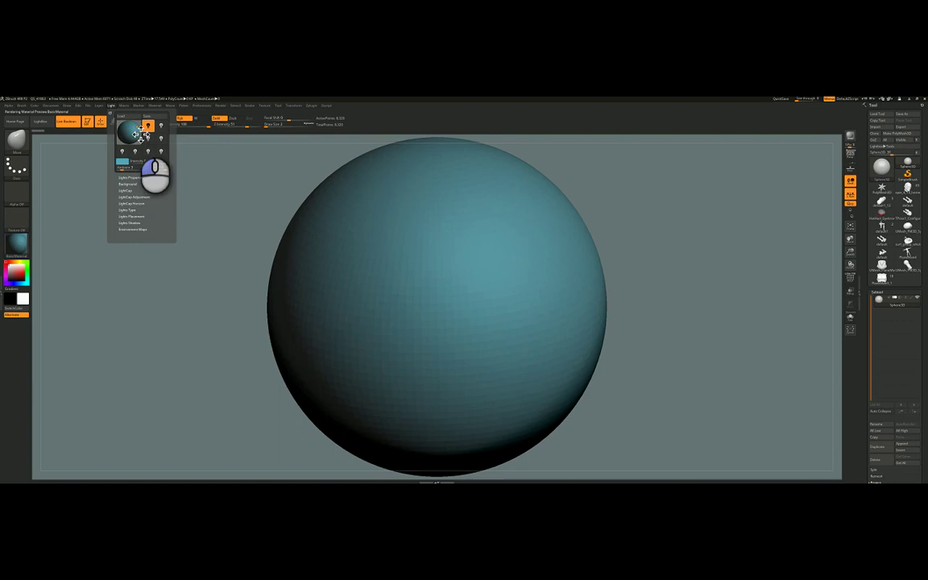
pyautogui.moveTo(139, 134); pyautogui.dragTo(144, 126)
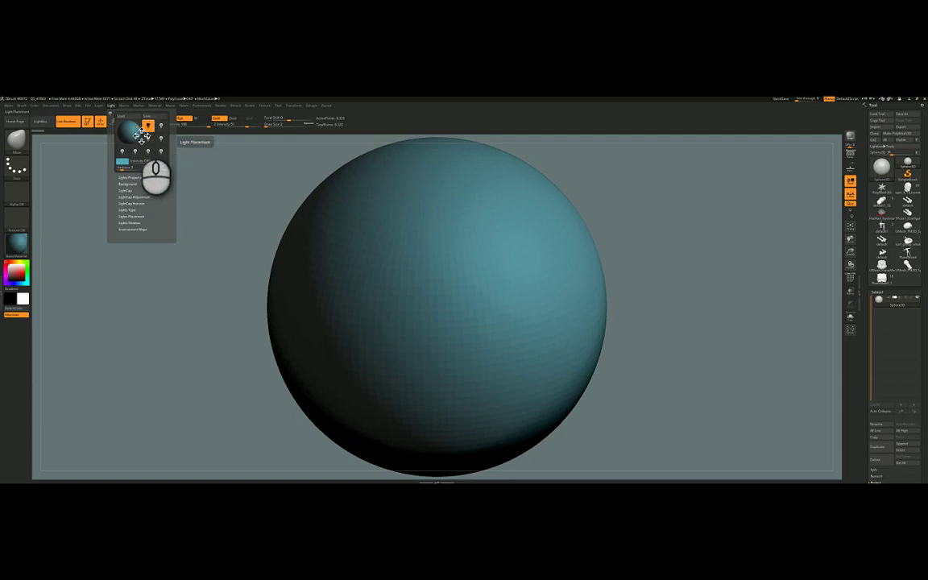
pyautogui.moveTo(133, 129); pyautogui.dragTo(128, 131)
# Switch off the teal light and test a white light aimed from the front
pyautogui.click(150, 126)
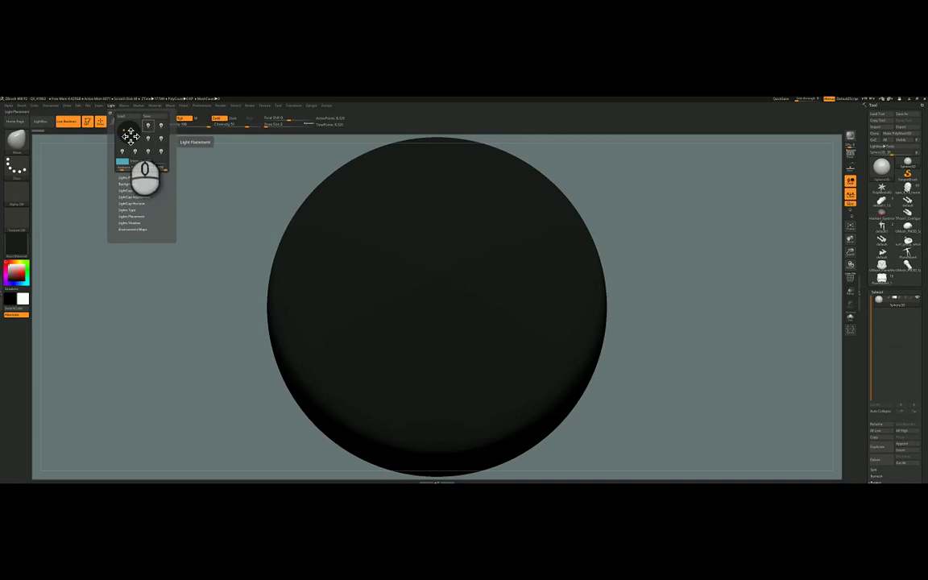
pyautogui.click(132, 136)
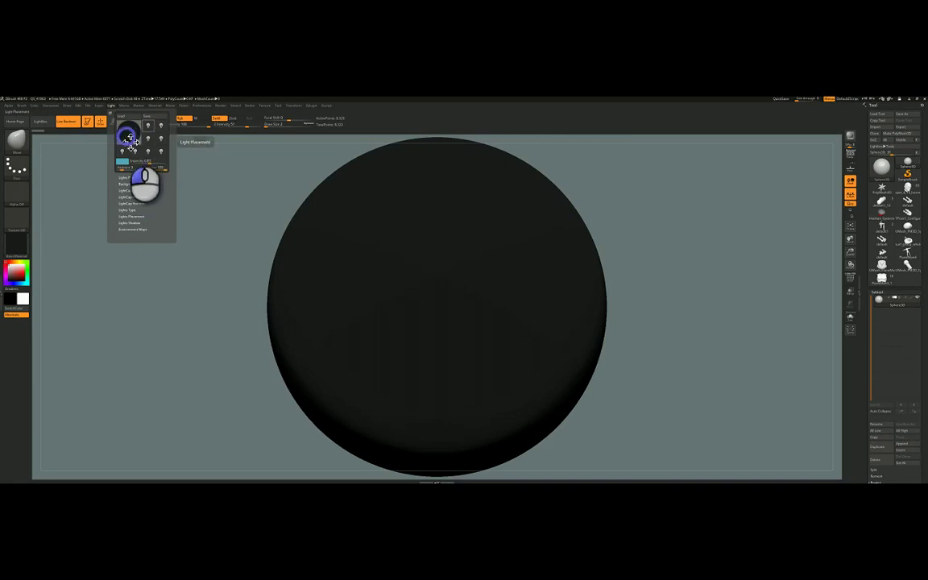
pyautogui.moveTo(134, 138); pyautogui.dragTo(126, 130)
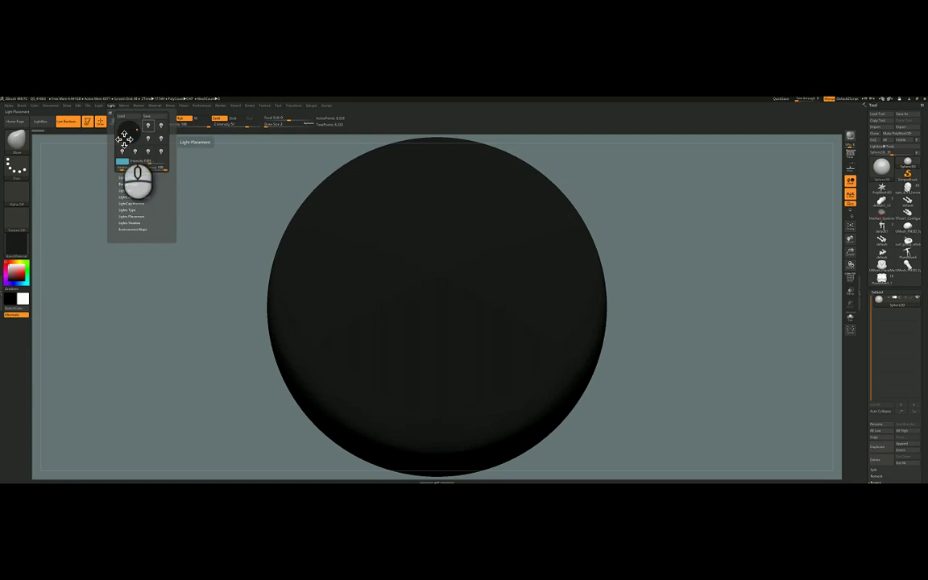
pyautogui.click(164, 129)
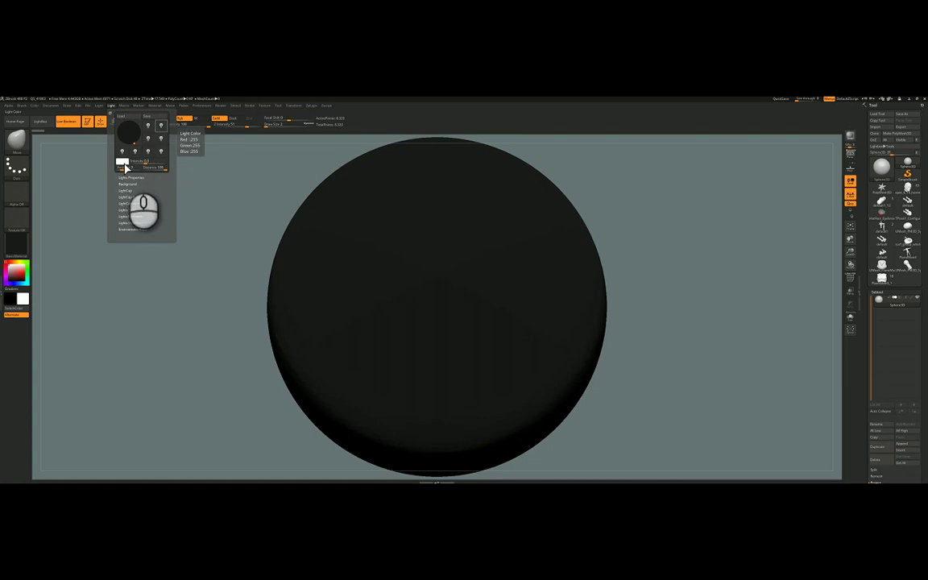
pyautogui.click(161, 127)
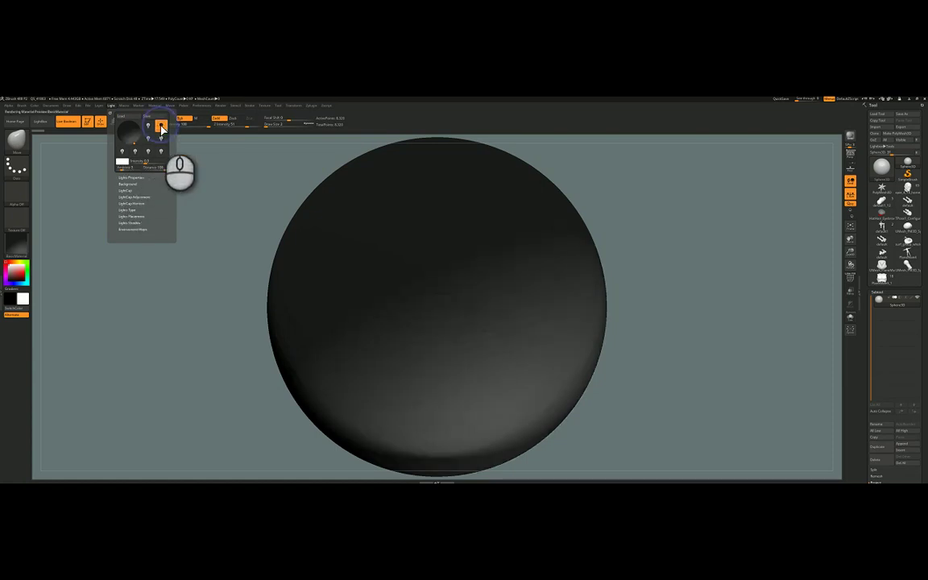
pyautogui.moveTo(132, 130); pyautogui.dragTo(130, 138)
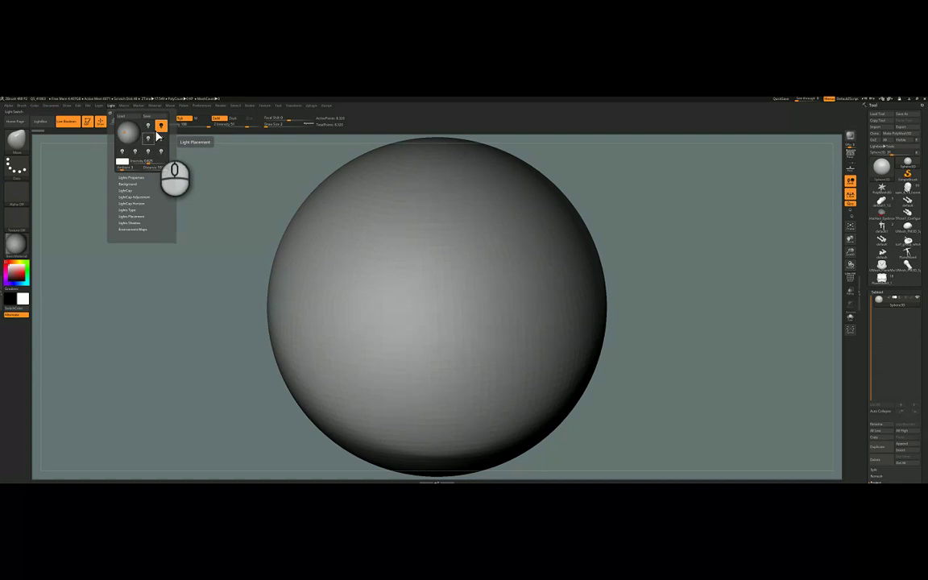
pyautogui.click(161, 126)
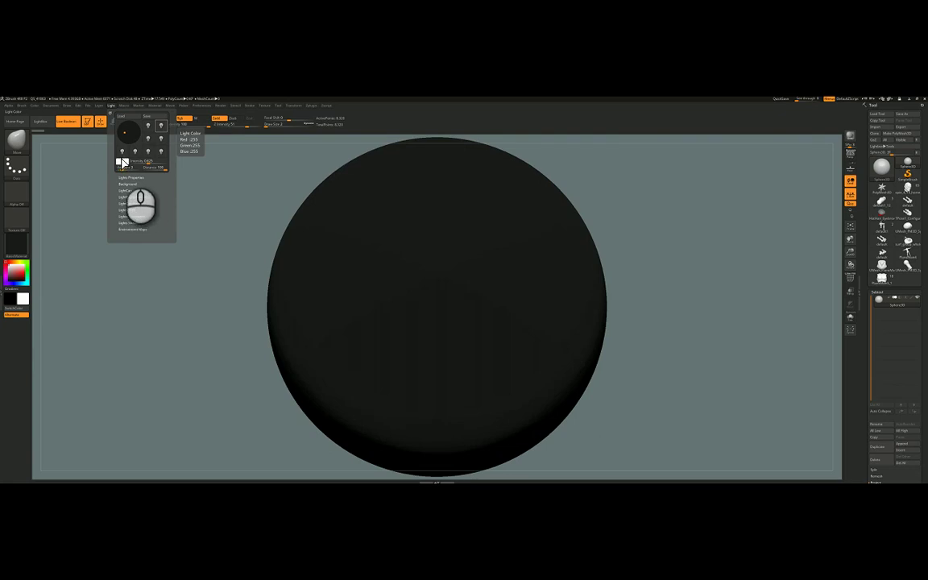
# Toggle the teal light on and off while reselecting the light slots
pyautogui.click(149, 132)
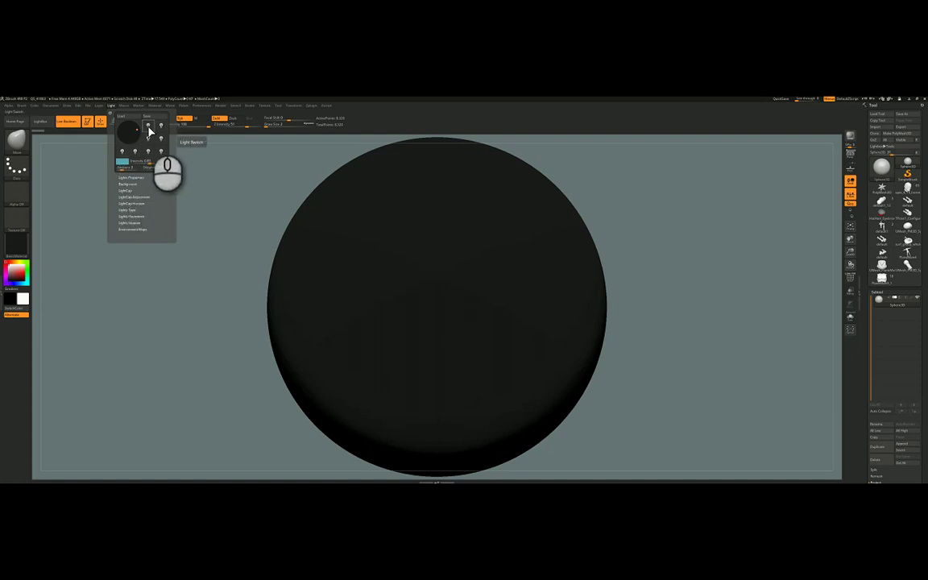
pyautogui.click(148, 130)
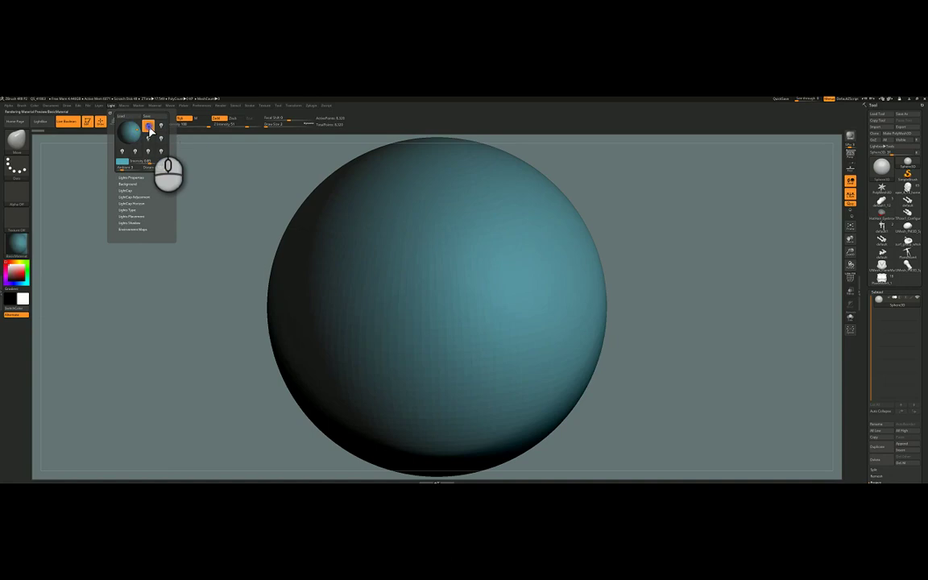
pyautogui.click(148, 128)
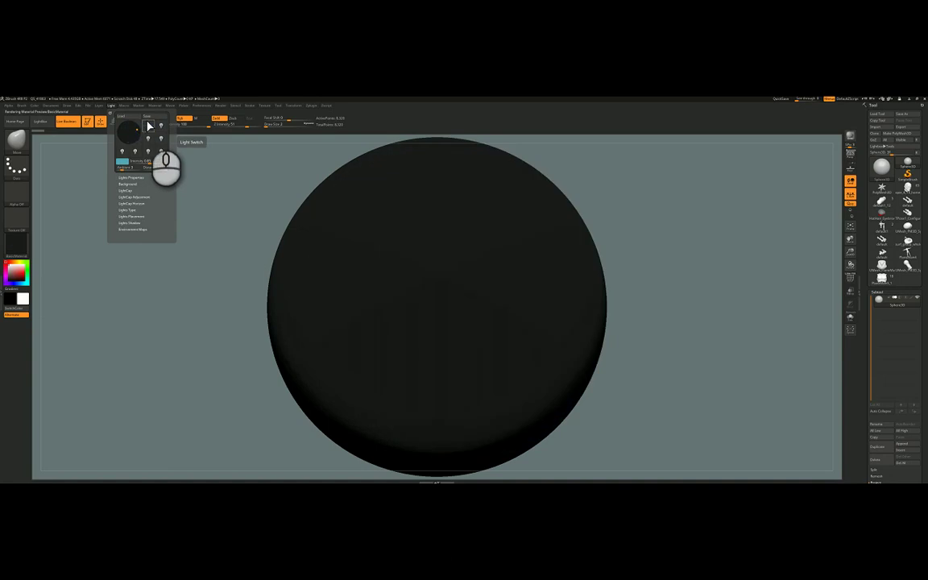
pyautogui.click(161, 126)
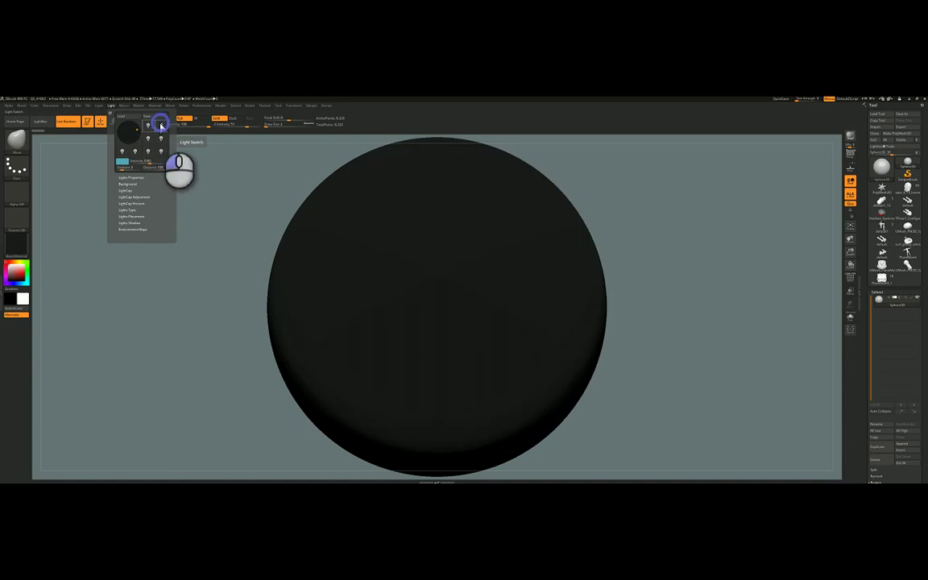
pyautogui.click(149, 129)
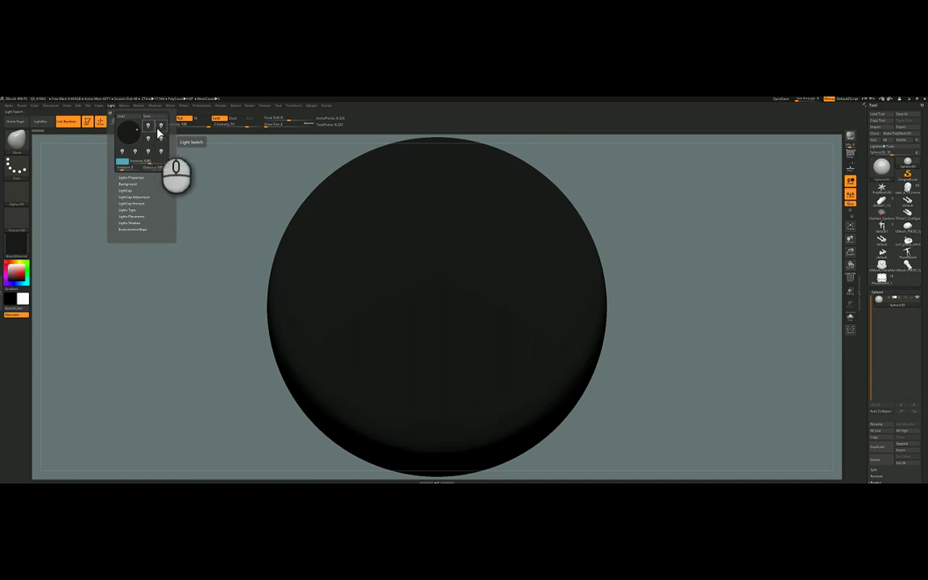
# Run the white and teal lights together, then re-aim the light and tint it cyan
pyautogui.click(162, 127)
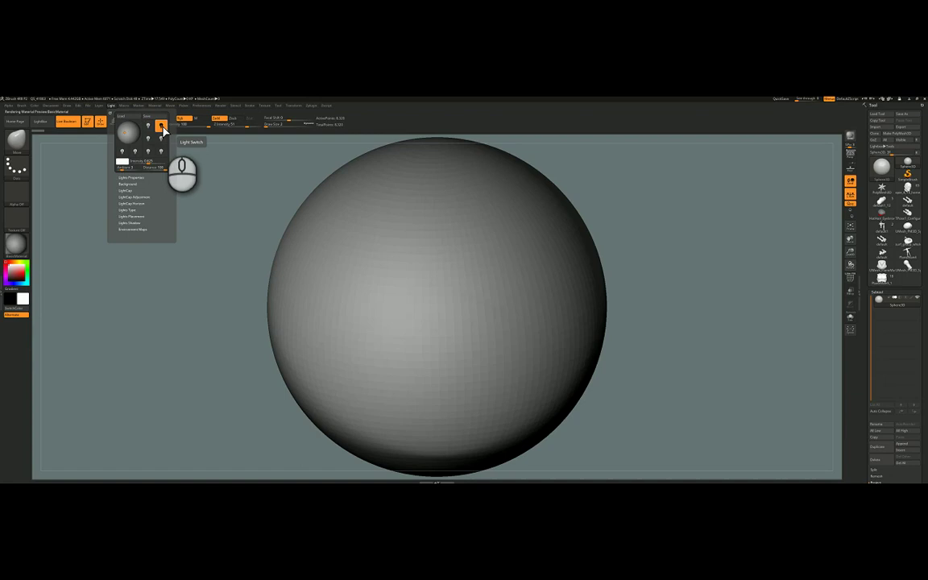
pyautogui.click(151, 128)
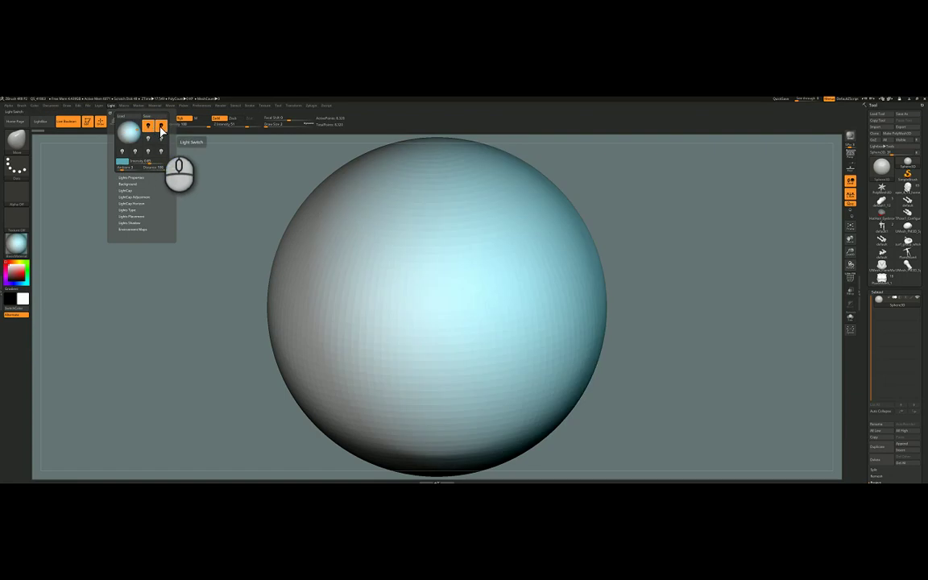
pyautogui.click(162, 127)
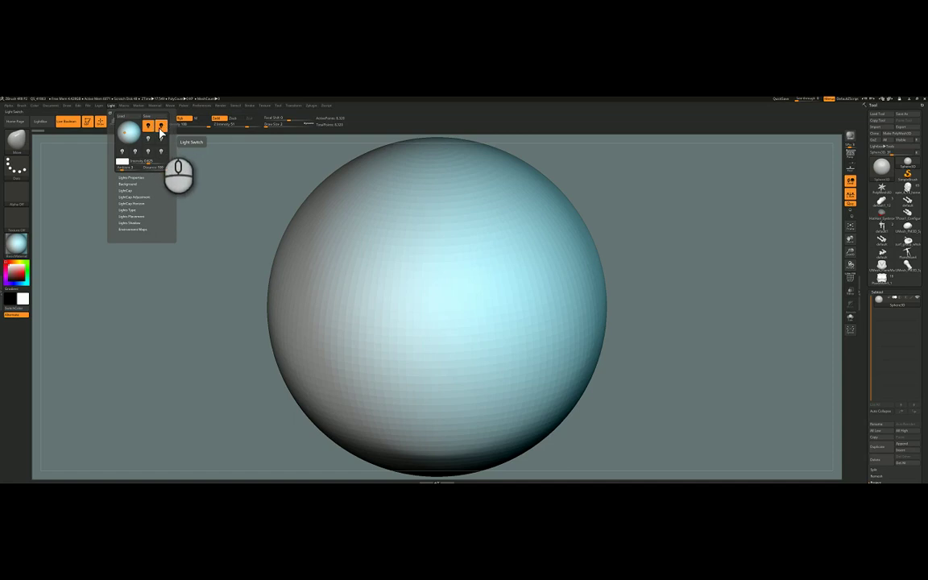
pyautogui.click(149, 128)
pyautogui.click(161, 127)
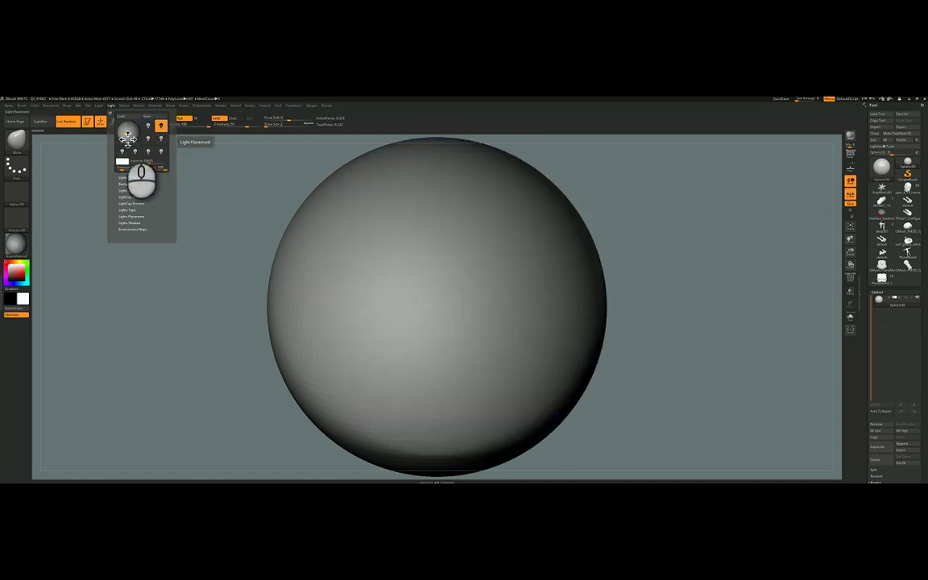
pyautogui.moveTo(135, 134); pyautogui.dragTo(133, 131)
pyautogui.click(151, 127)
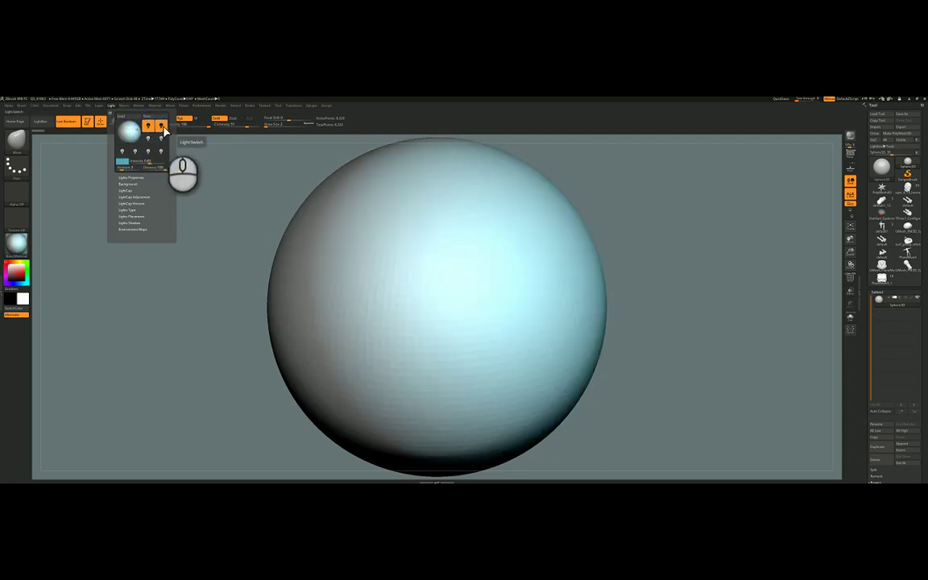
# Switch off the first and second lights after nudging the light toward the front
pyautogui.click(161, 128)
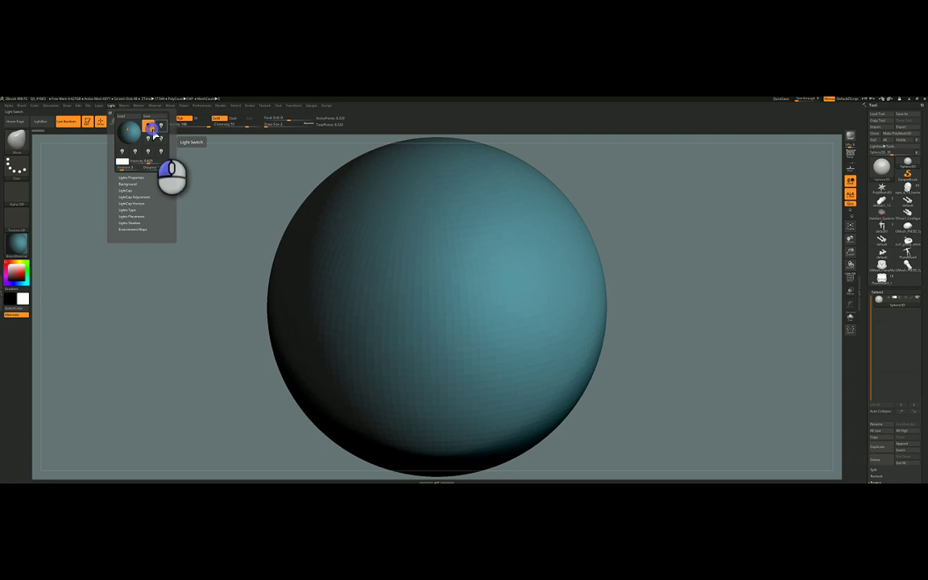
pyautogui.moveTo(128, 129)
pyautogui.mouseDown()
pyautogui.moveTo(136, 137)
pyautogui.moveTo(133, 126)
pyautogui.mouseUp()
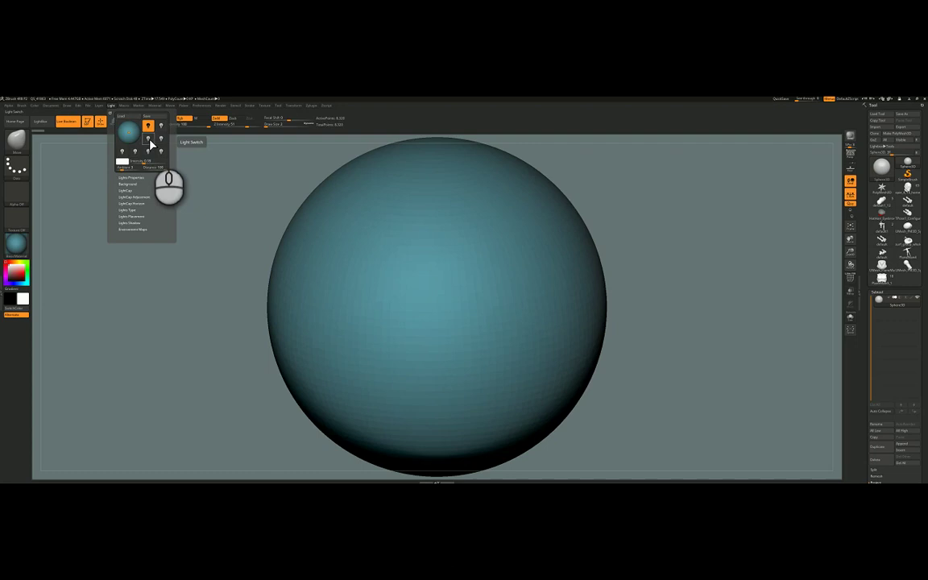
pyautogui.click(148, 127)
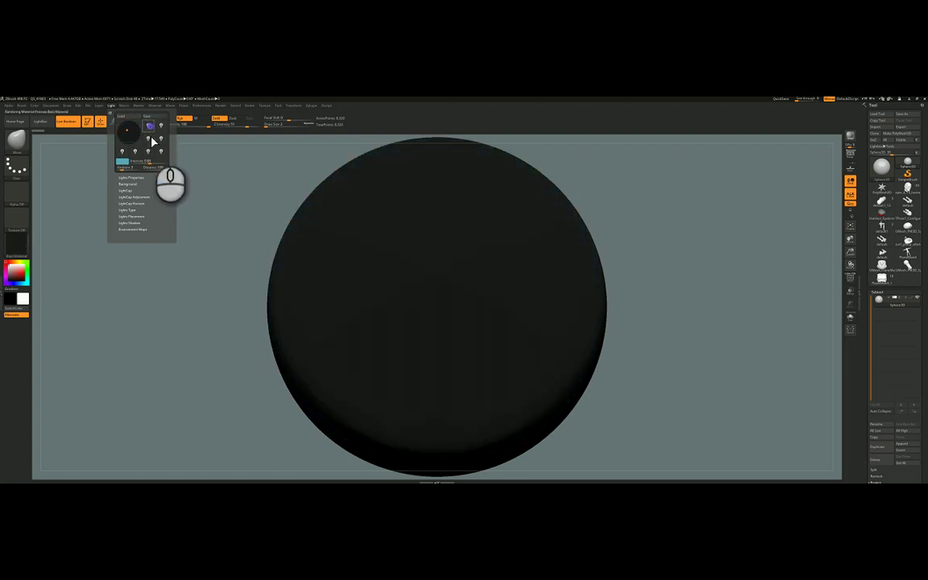
# Enable another light, adjust its intensity, and swing it behind the sphere
pyautogui.click(149, 140)
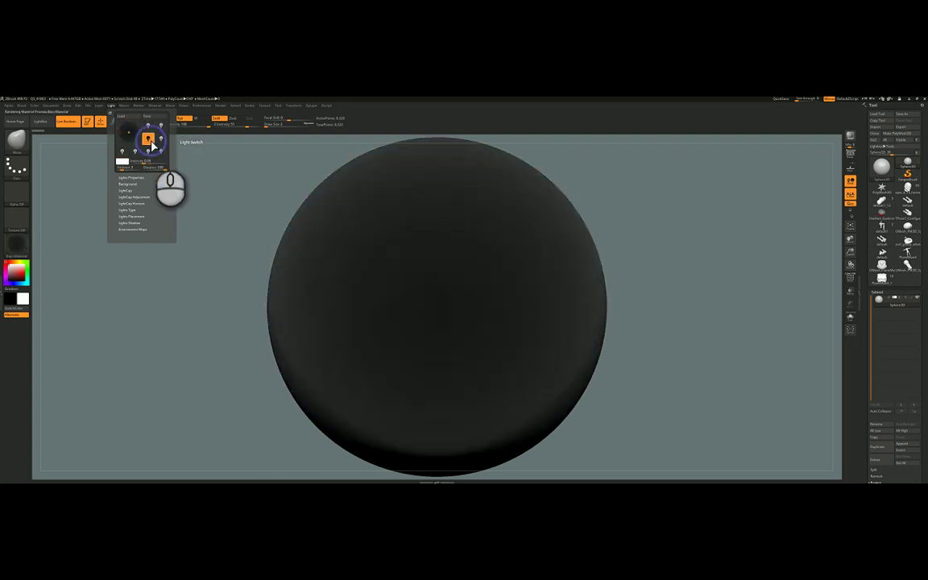
pyautogui.moveTo(129, 135)
pyautogui.mouseDown()
pyautogui.moveTo(139, 137)
pyautogui.moveTo(124, 137)
pyautogui.mouseUp()
pyautogui.click(149, 162)
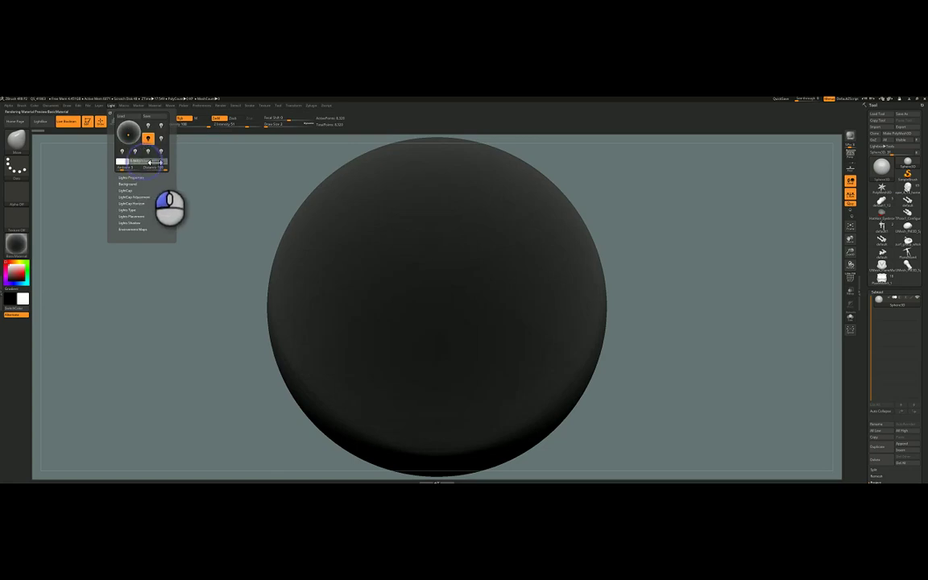
pyautogui.moveTo(135, 133)
pyautogui.mouseDown()
pyautogui.moveTo(129, 139)
pyautogui.moveTo(127, 129)
pyautogui.moveTo(129, 137)
pyautogui.mouseUp()
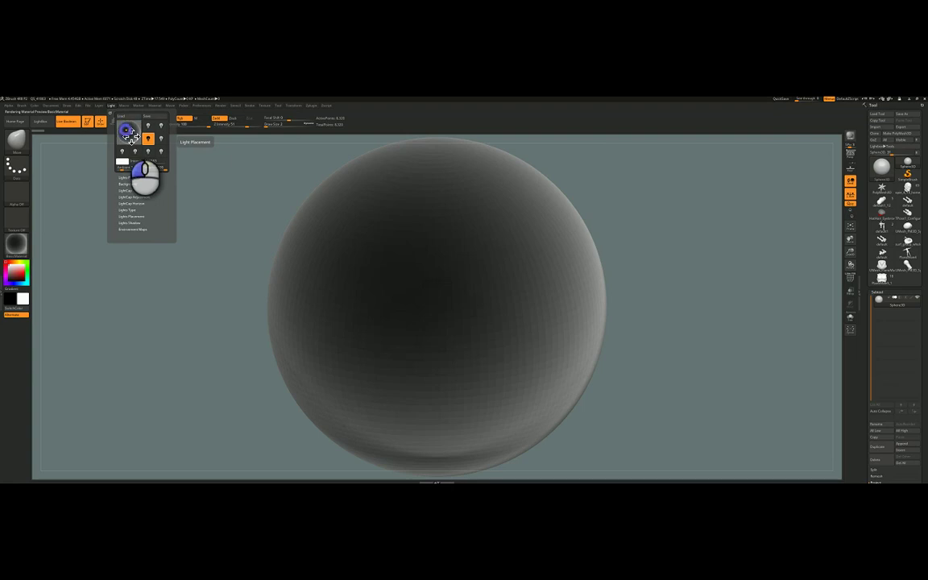
pyautogui.moveTo(131, 138)
pyautogui.mouseDown()
pyautogui.moveTo(145, 145)
pyautogui.moveTo(144, 129)
pyautogui.moveTo(130, 139)
pyautogui.moveTo(126, 125)
pyautogui.moveTo(134, 139)
pyautogui.moveTo(134, 127)
pyautogui.mouseUp()
# Switch on a blue light and aim it at the sphere
pyautogui.click(160, 140)
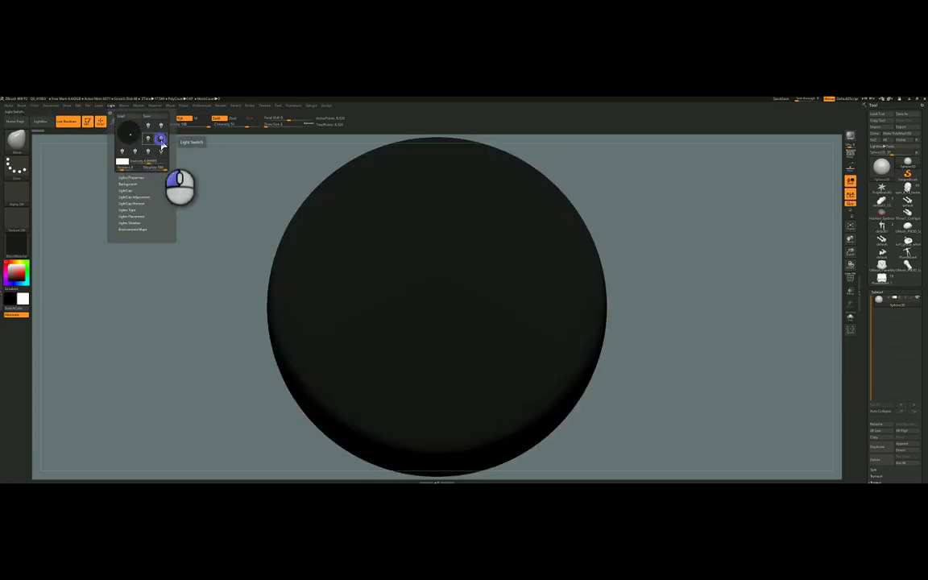
pyautogui.click(161, 142)
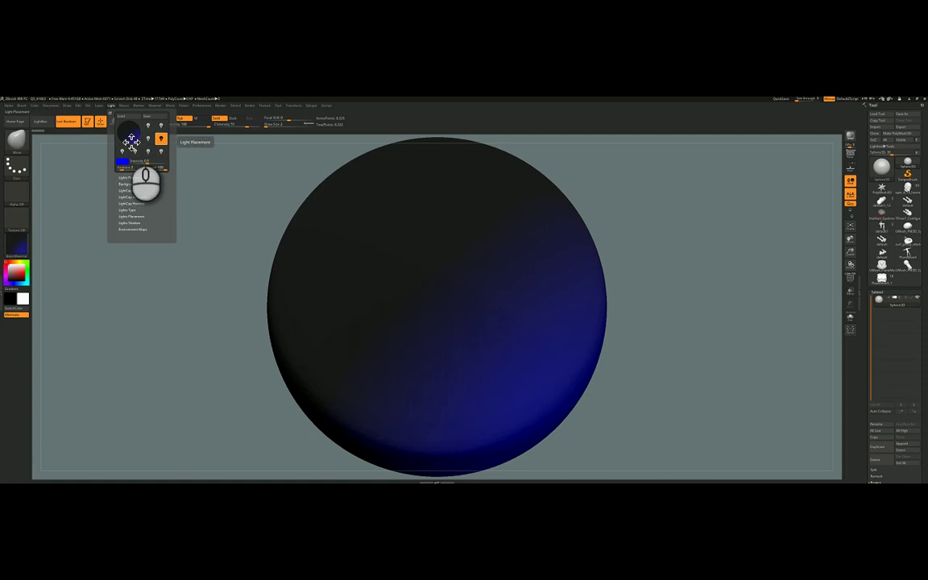
pyautogui.moveTo(131, 133)
pyautogui.mouseDown()
pyautogui.moveTo(139, 141)
pyautogui.moveTo(131, 135)
pyautogui.mouseUp()
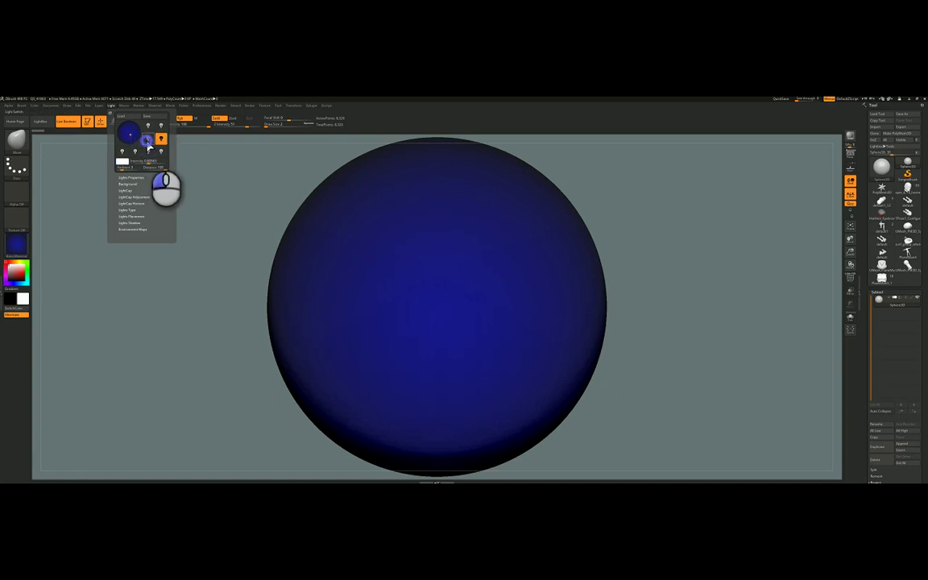
# Enable the rim light and toggle the blue light on and off to compare
pyautogui.click(148, 139)
pyautogui.click(161, 139)
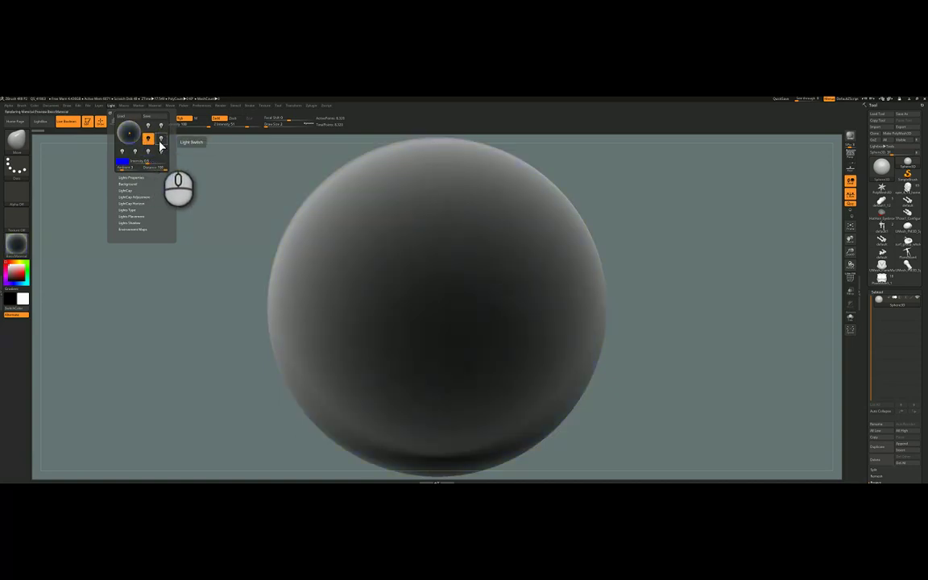
pyautogui.moveTo(137, 143); pyautogui.dragTo(129, 133)
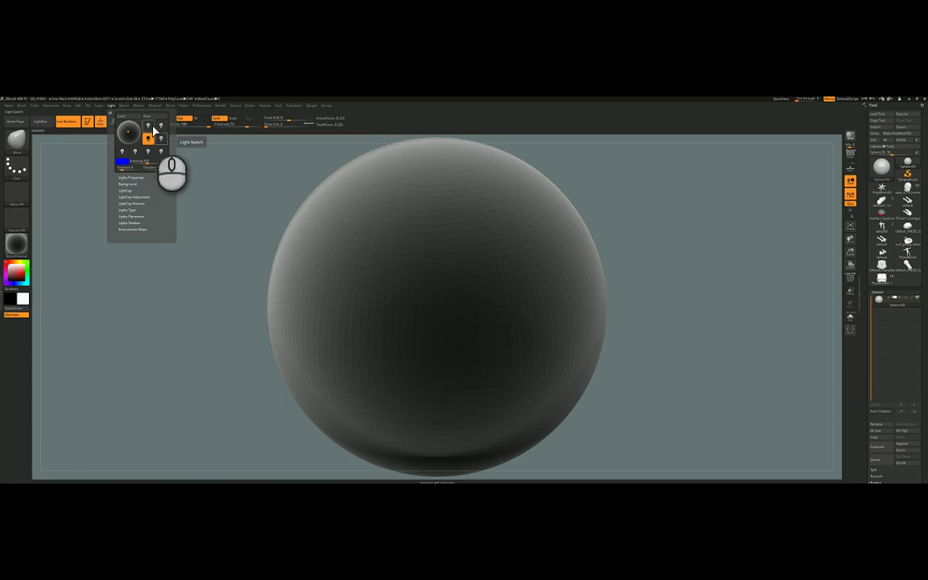
pyautogui.click(162, 139)
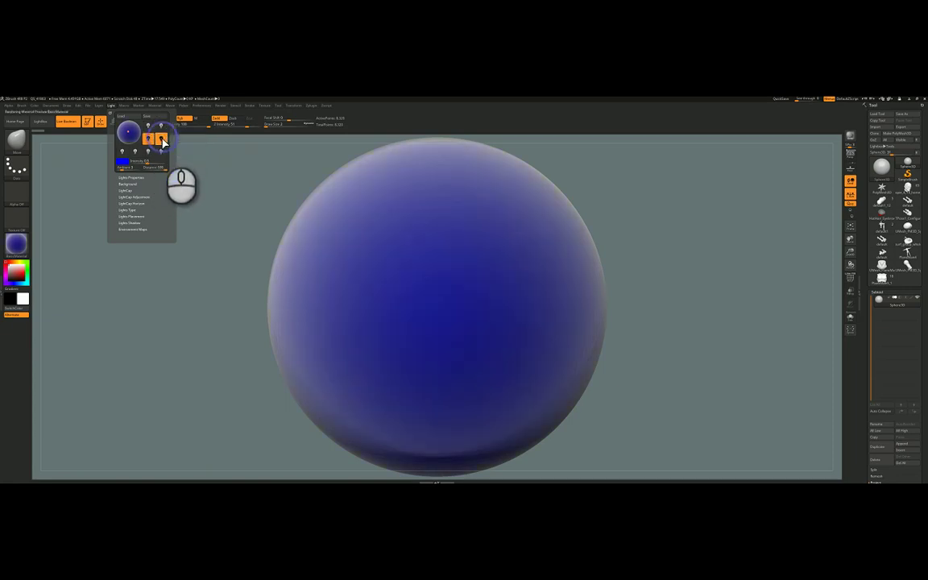
pyautogui.click(163, 140)
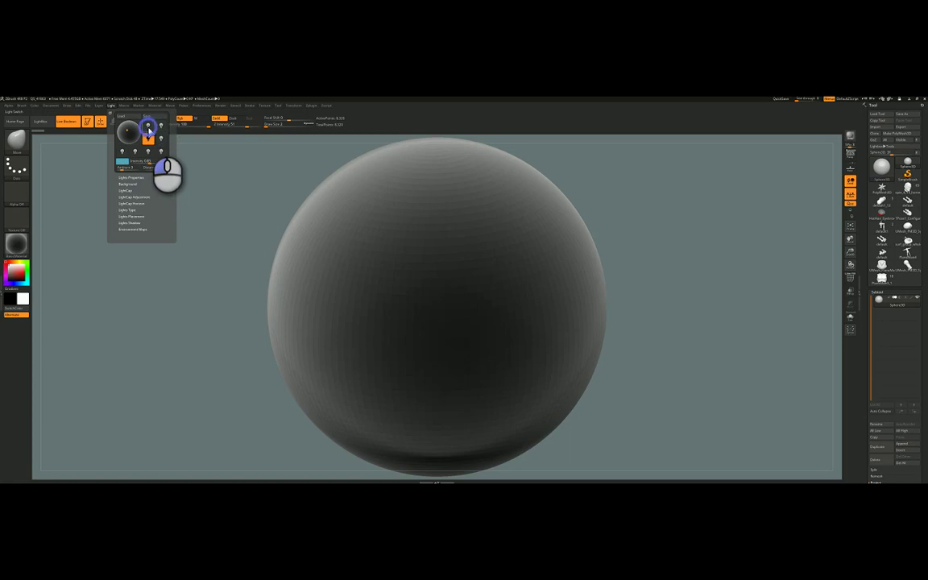
pyautogui.click(148, 128)
pyautogui.click(150, 143)
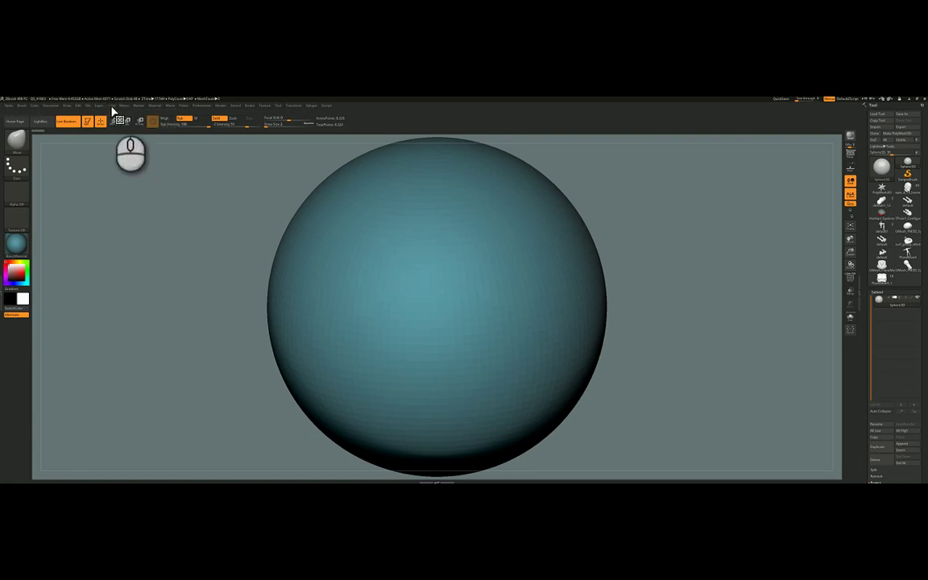
# Expand and collapse the Background and LightCap sections of the Light palette
pyautogui.click(110, 106)
pyautogui.click(126, 185)
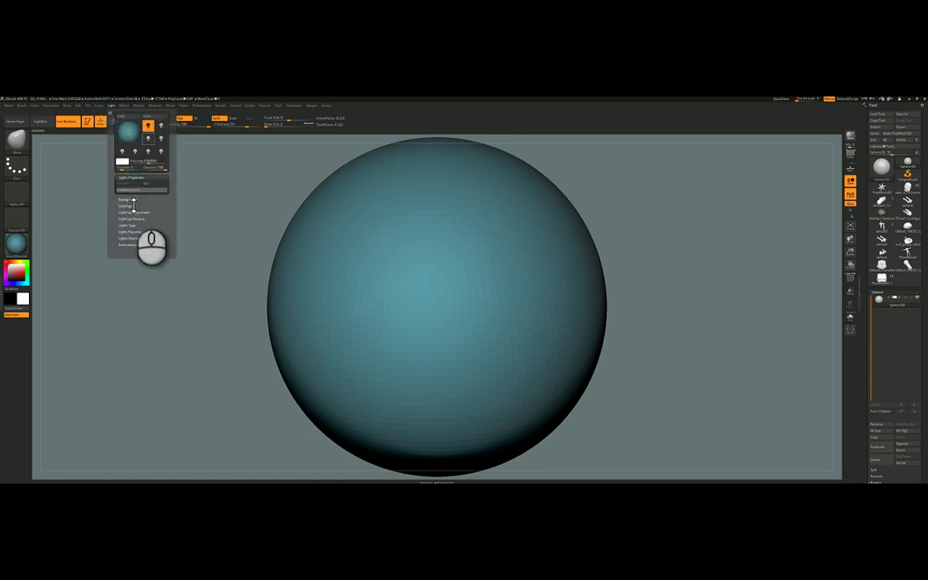
pyautogui.click(128, 183)
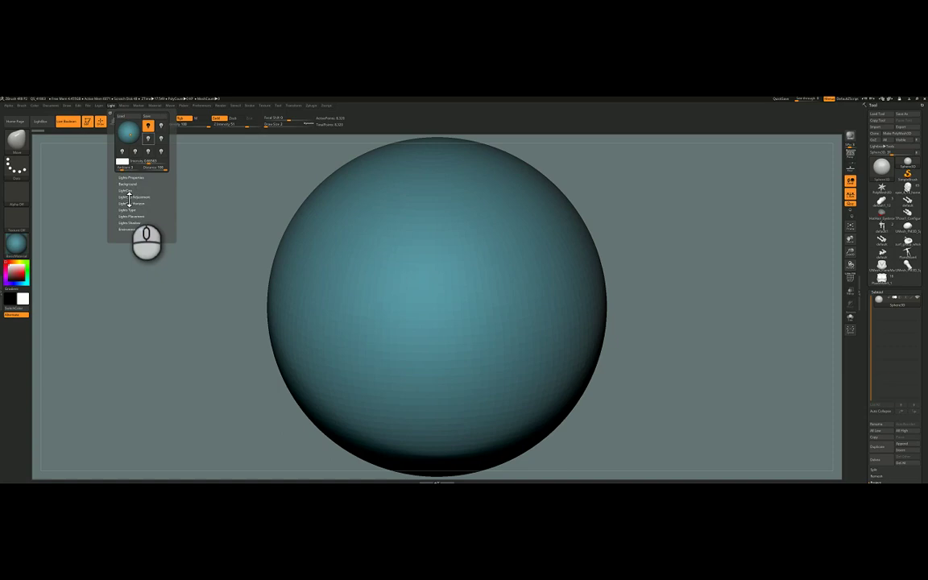
pyautogui.click(127, 195)
pyautogui.click(126, 190)
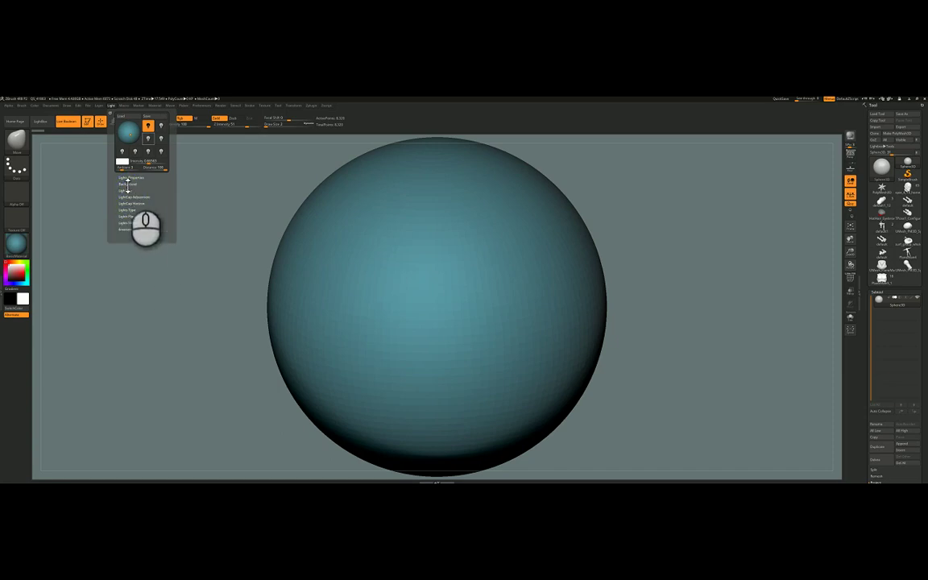
# Move the light behind the sphere, leaving a dark grey body with a pale rim
pyautogui.moveTo(147, 131)
pyautogui.mouseDown()
pyautogui.moveTo(137, 141)
pyautogui.moveTo(150, 141)
pyautogui.mouseUp()
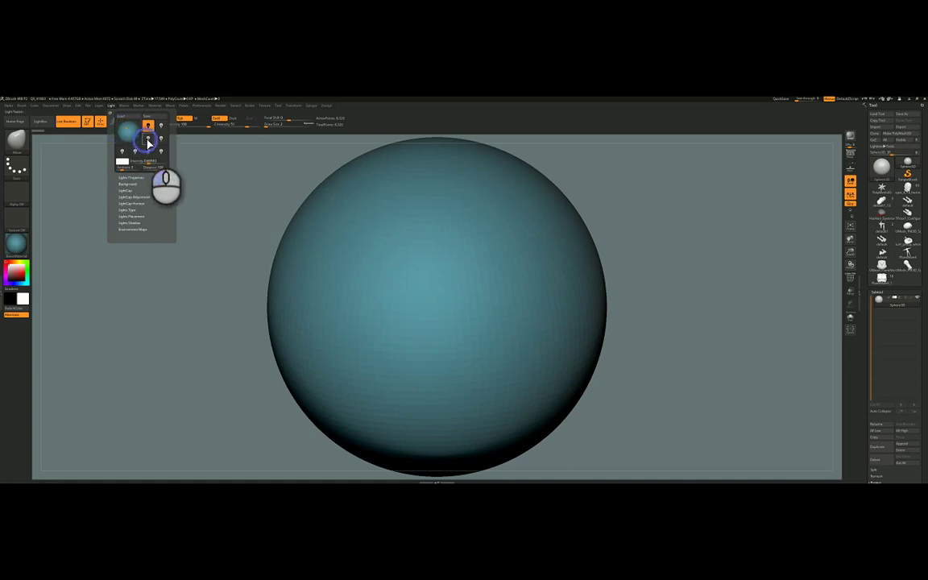
pyautogui.click(149, 143)
pyautogui.click(147, 137)
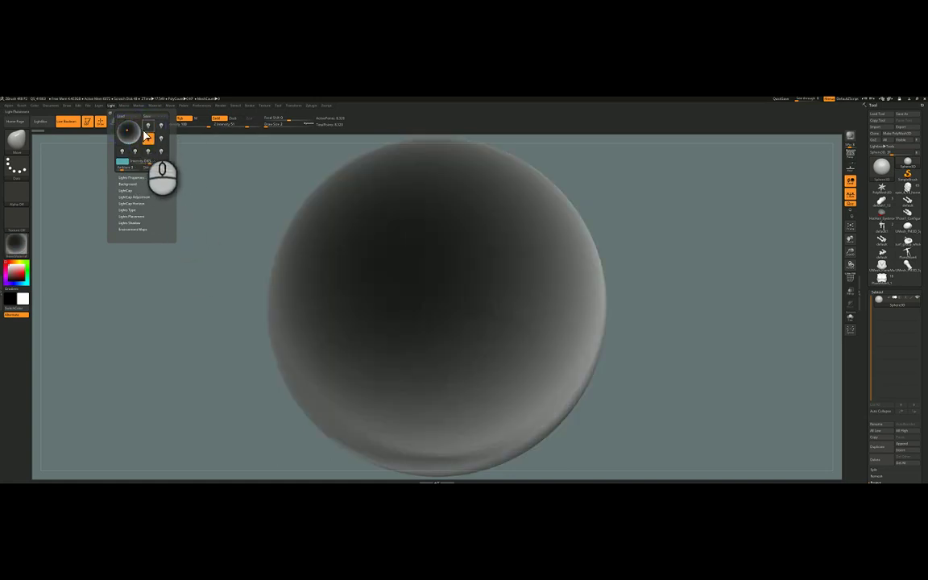